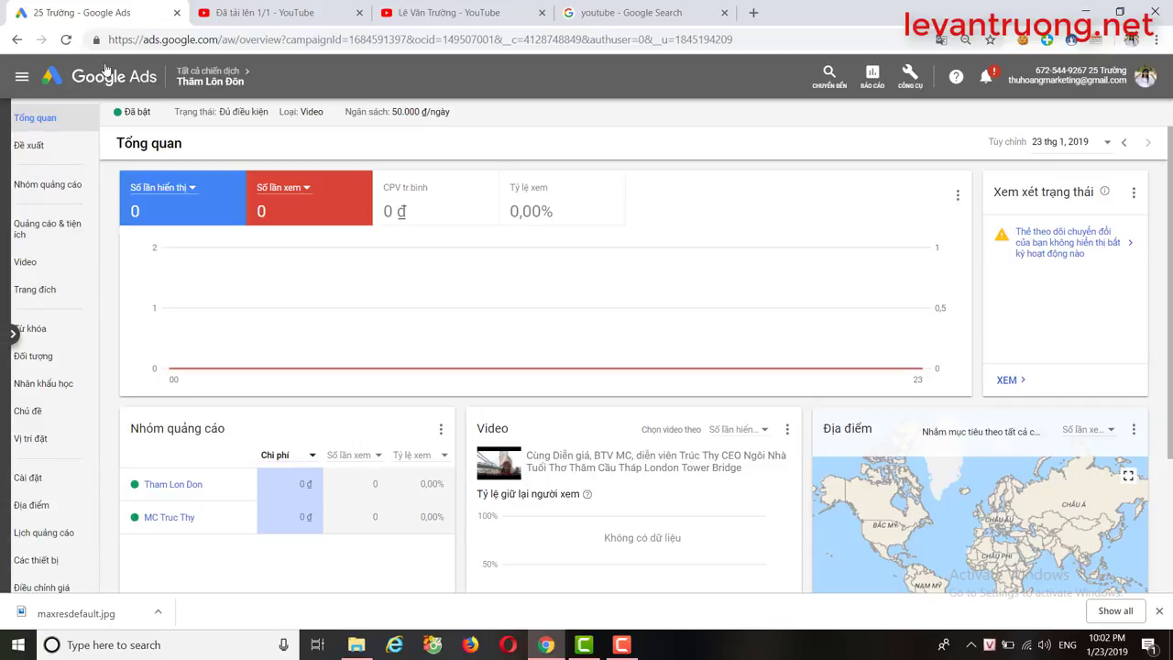
left_click_drag(221, 39, 843, 44)
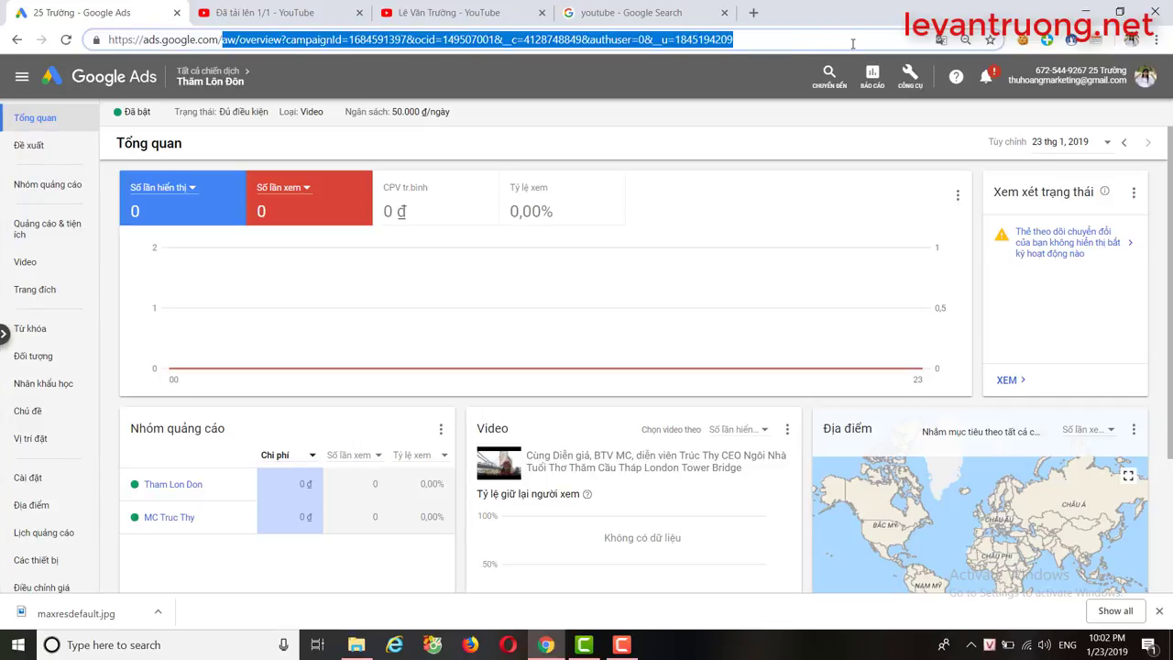
key("BackSpace")
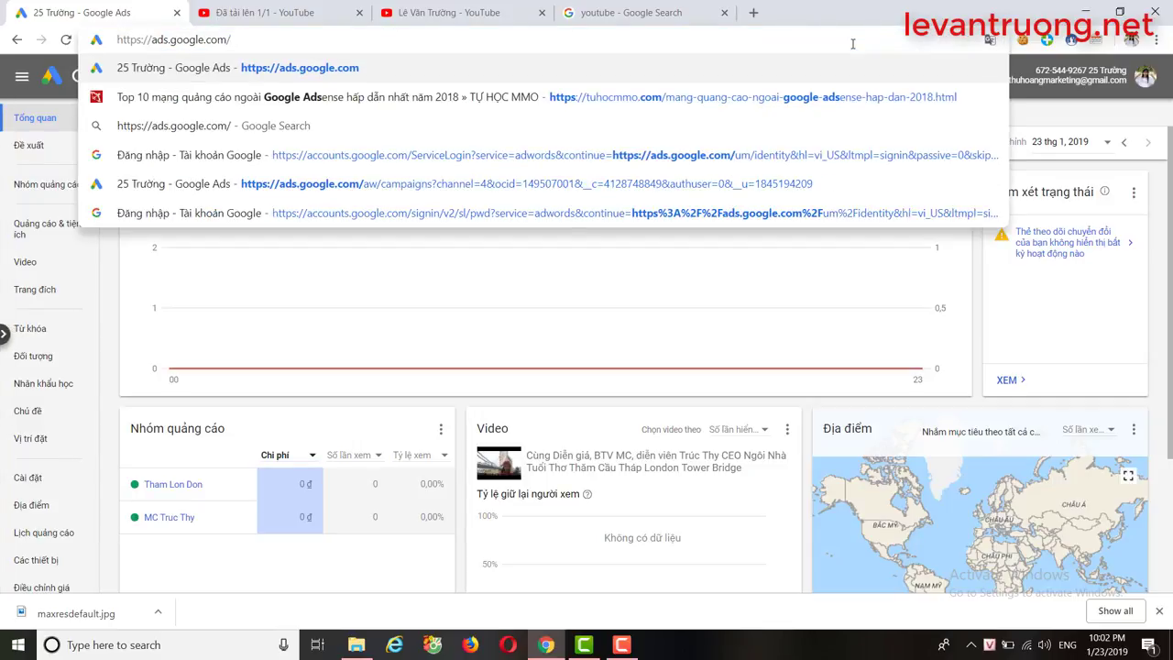
key("Return")
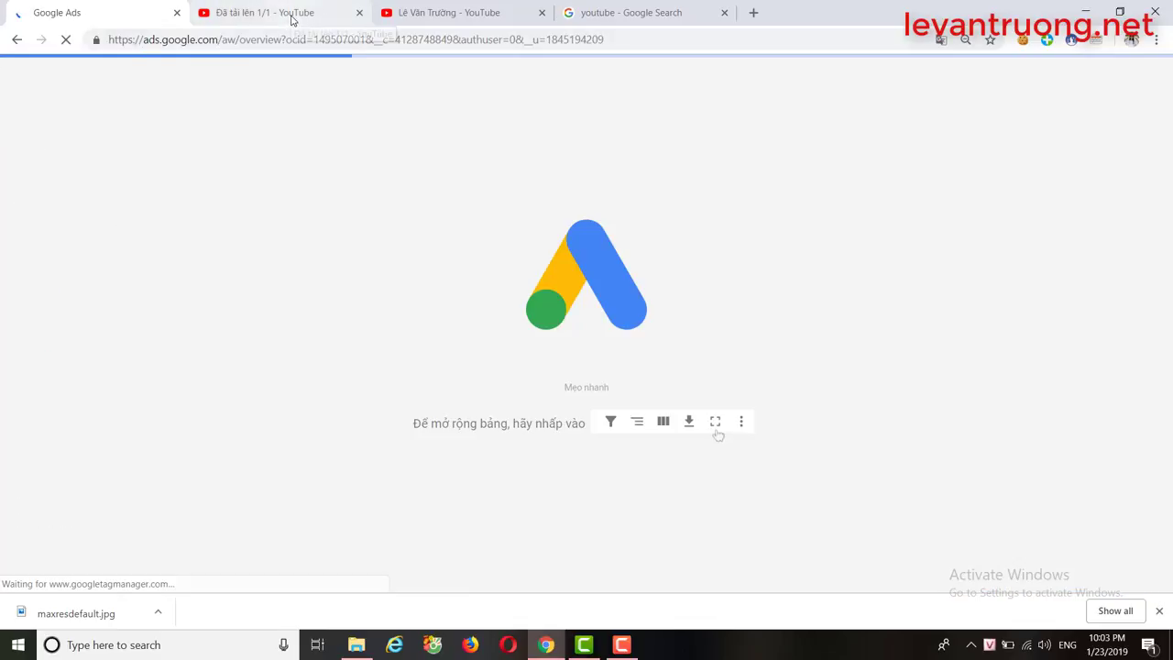
left_click(724, 13)
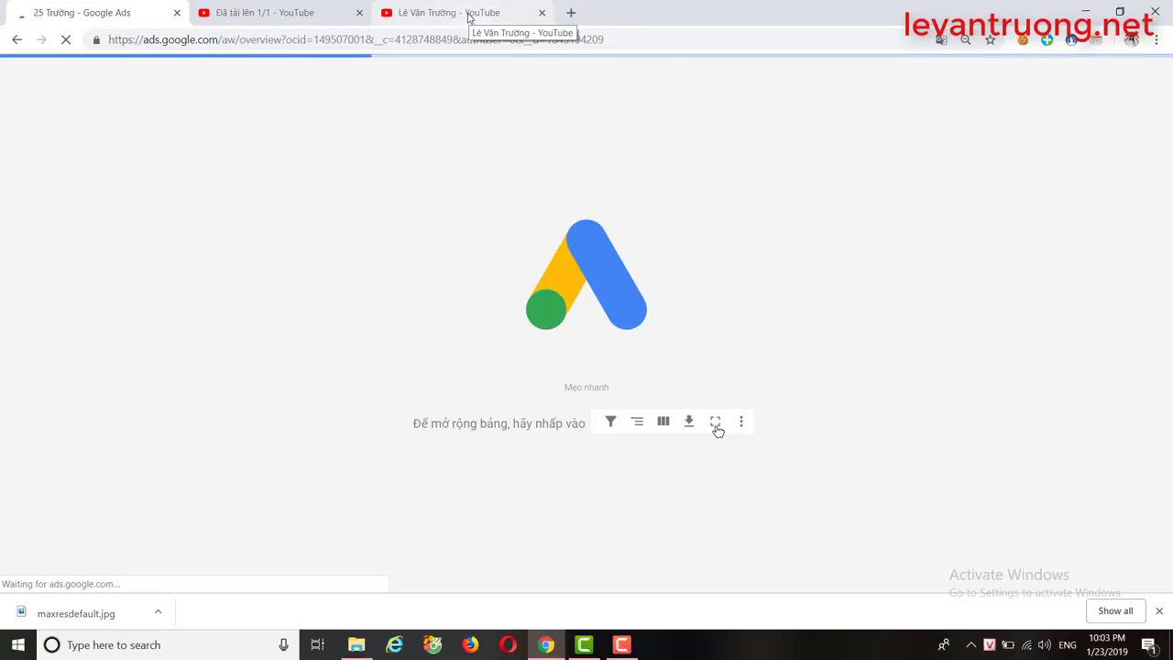
- Open the watch page of the newly uploaded SEO video from its upload page, close the channel tab and pause playback
left_click(302, 13)
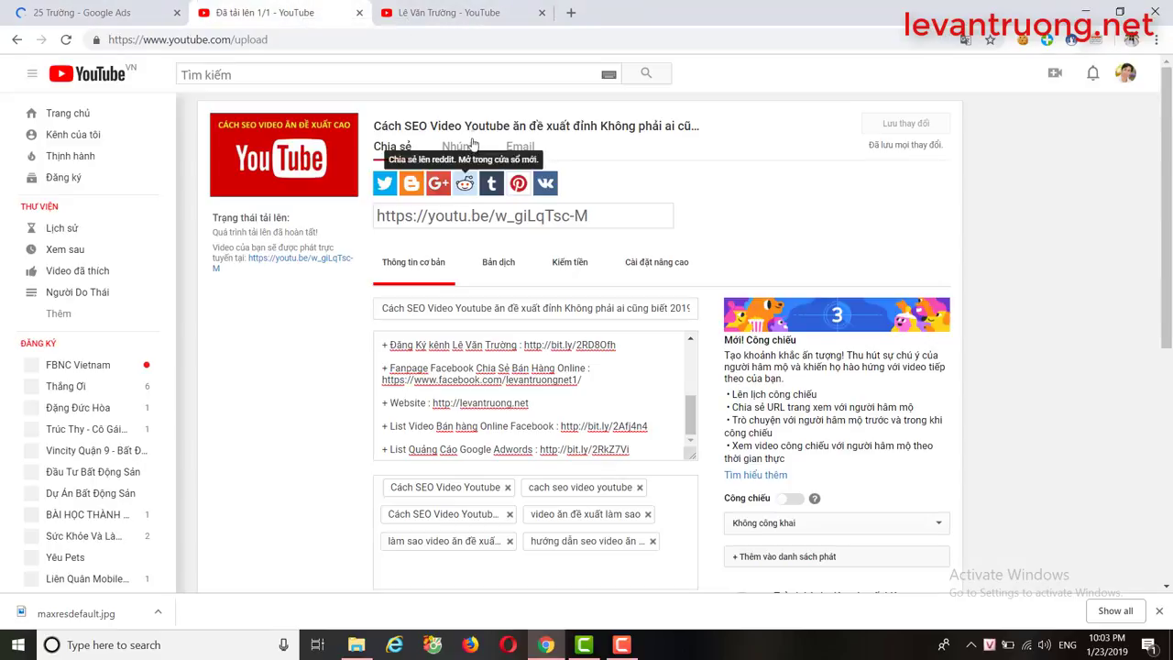
left_click(284, 154)
left_click(694, 12)
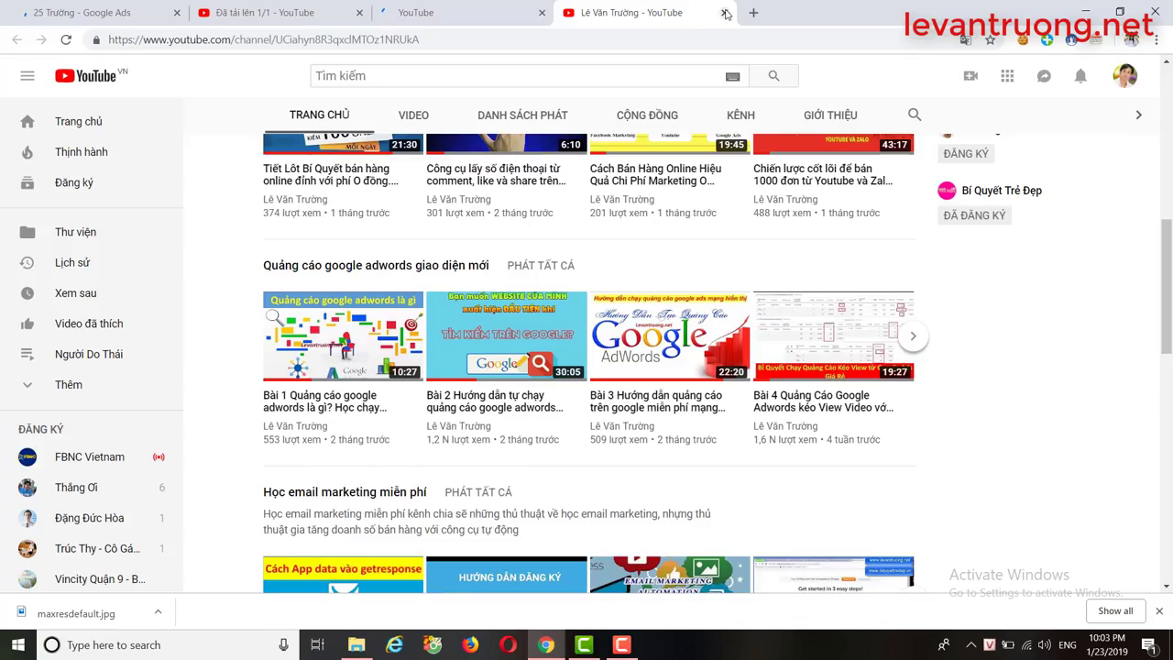
left_click(724, 12)
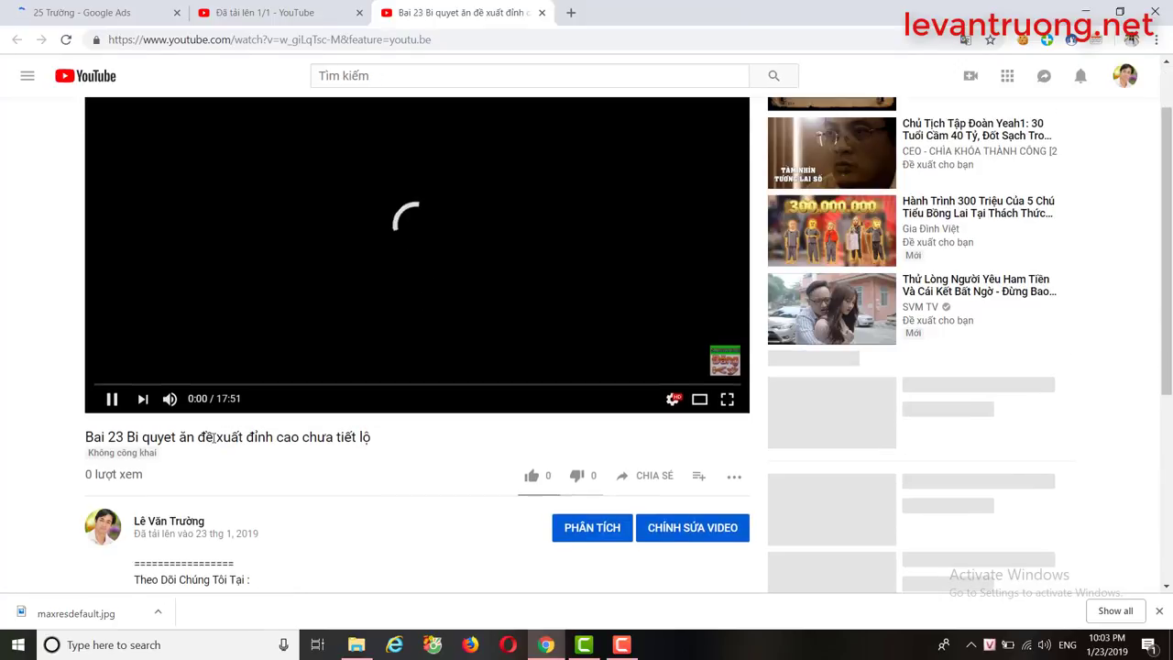
left_click(114, 405)
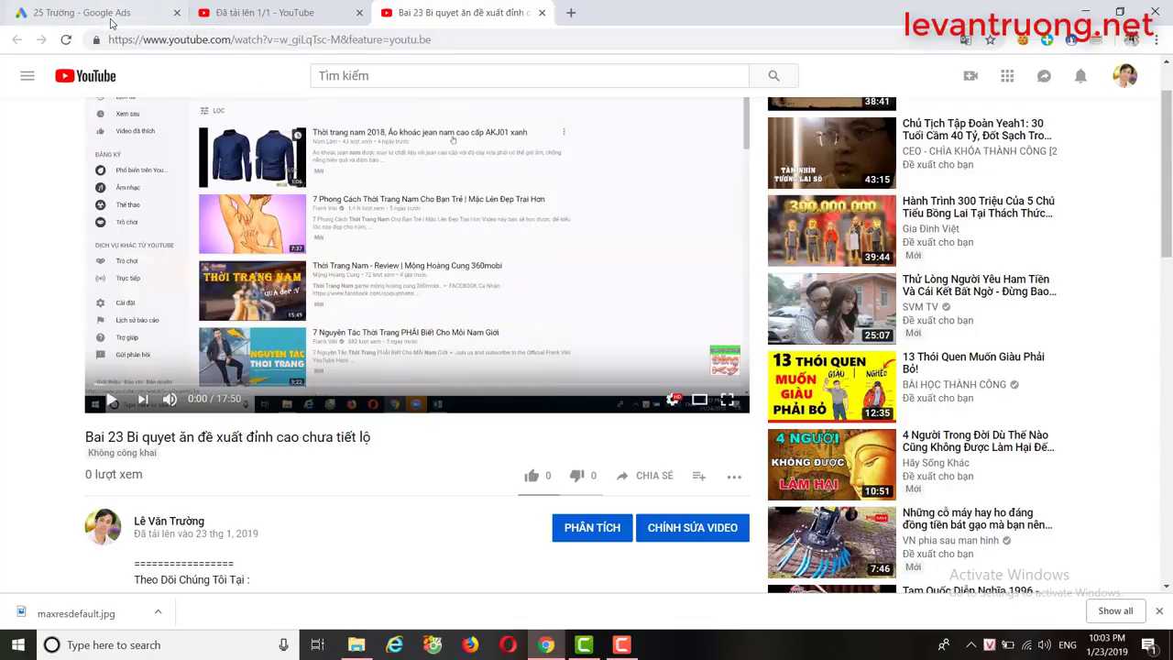
- Return to Google Ads and start a new campaign from the account's campaign list
left_click(137, 13)
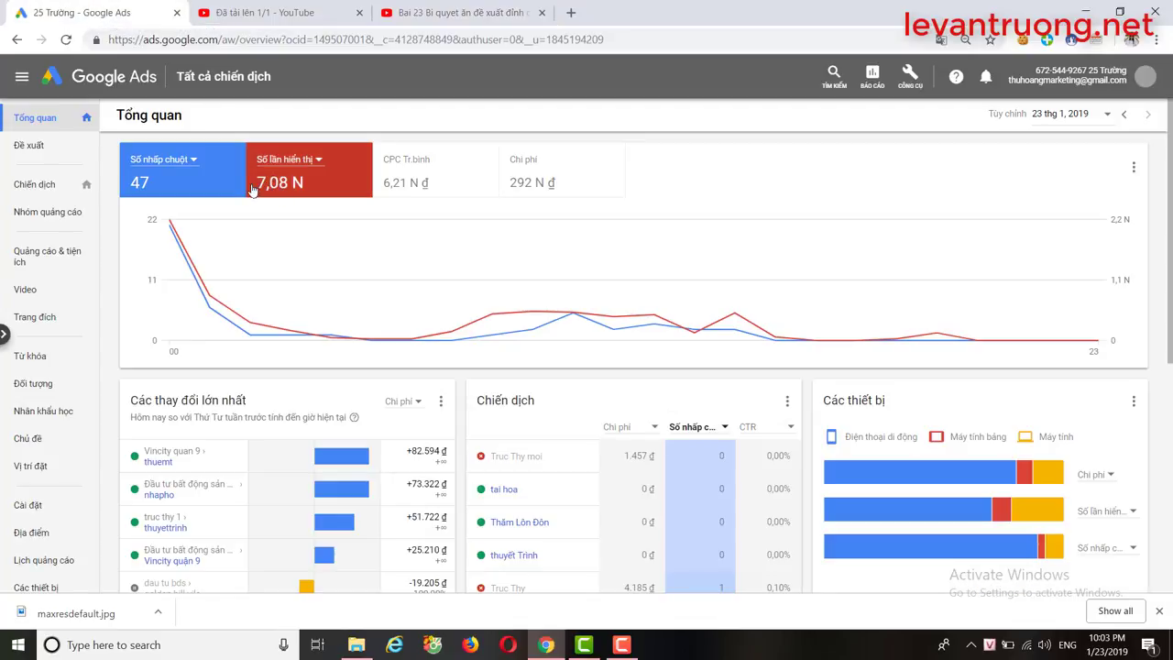
left_click(51, 190)
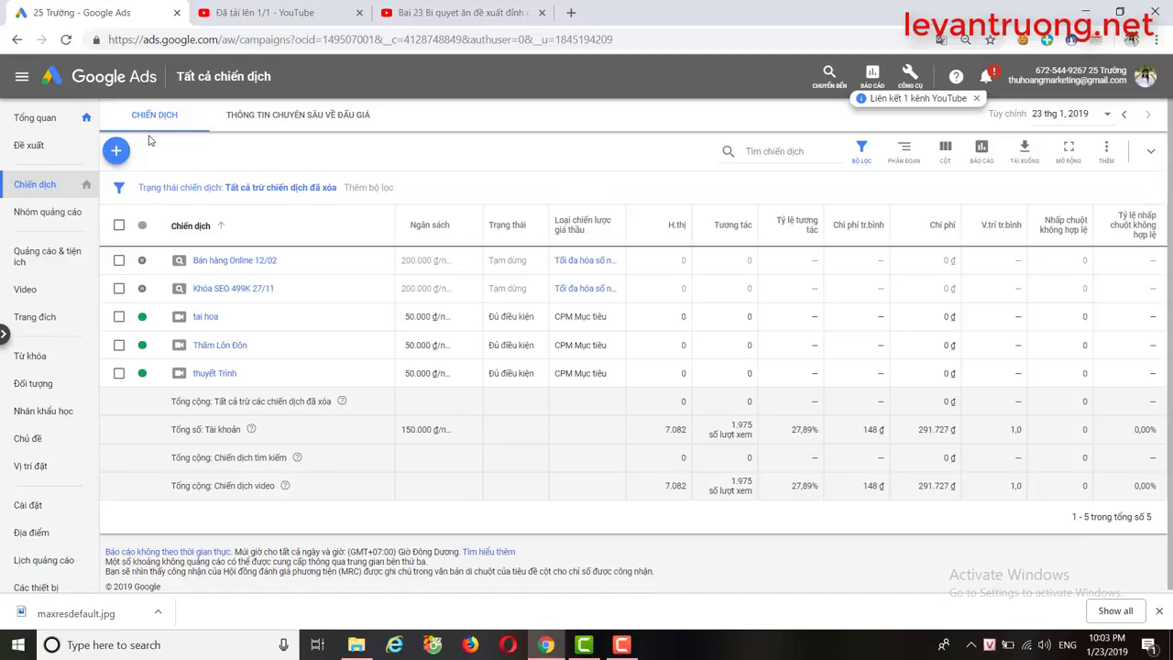
left_click(116, 152)
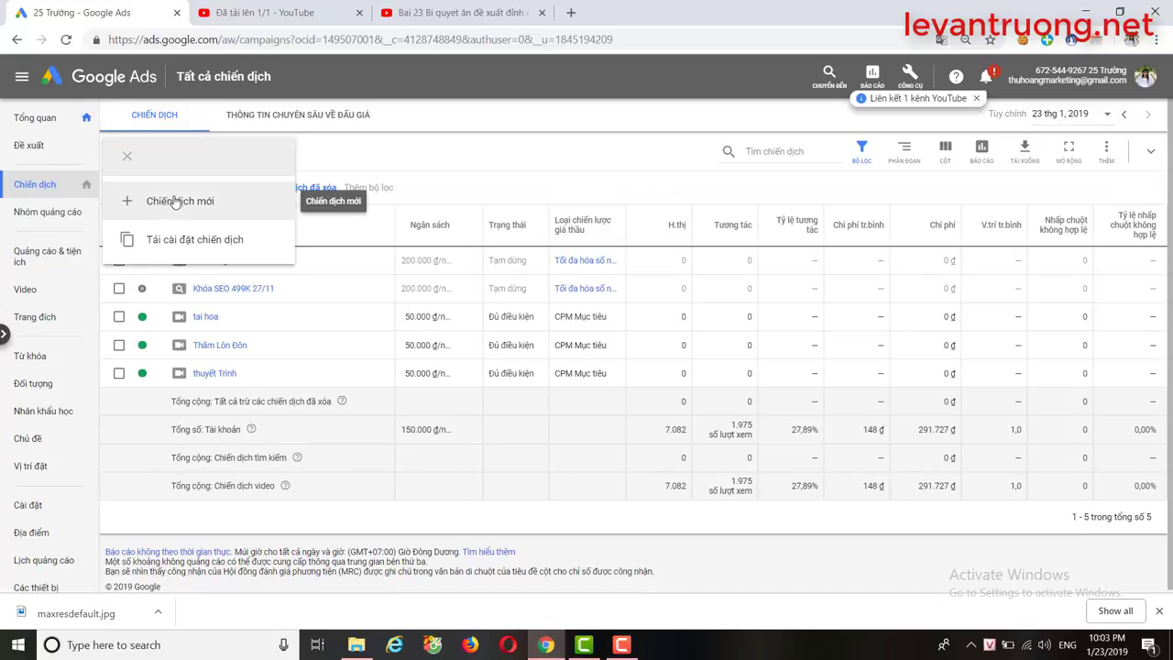
left_click(175, 202)
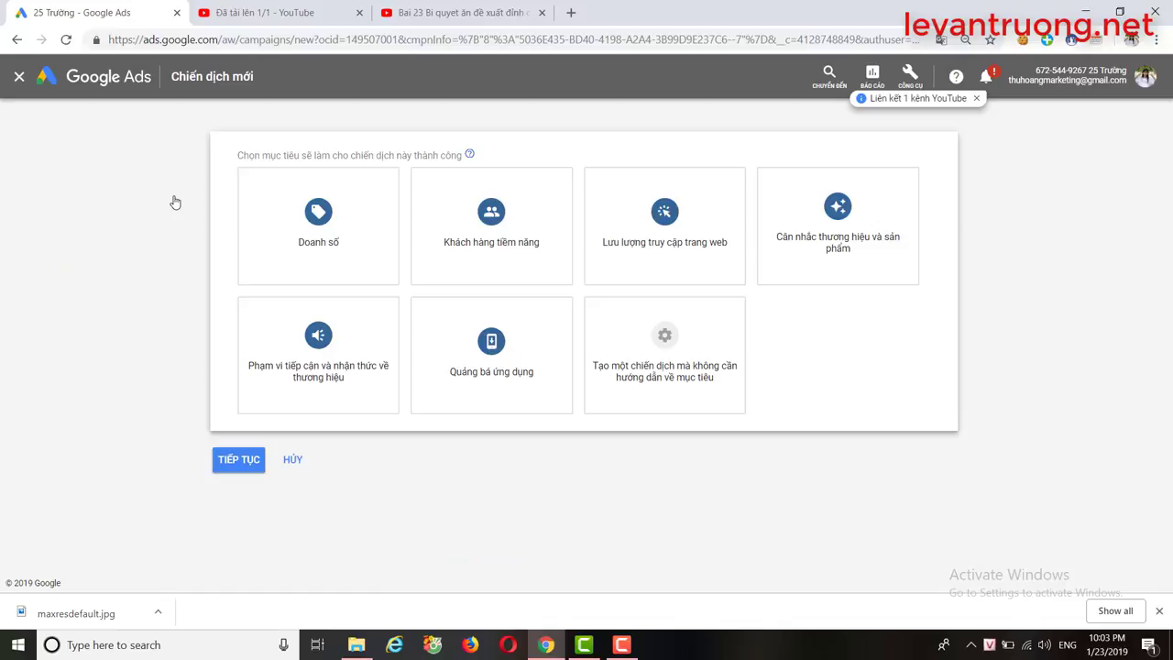
- Set up the campaign without goal guidance, as type Video with the standard video campaign subtype, and continue to its settings
mouse_move(284, 371)
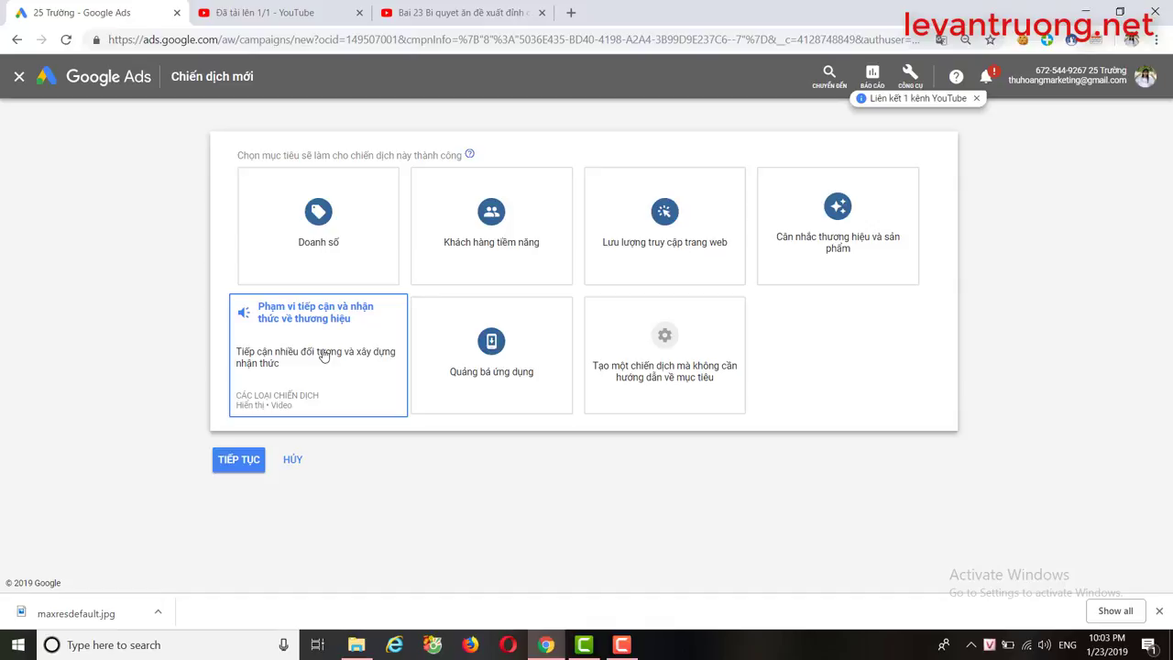
mouse_move(690, 367)
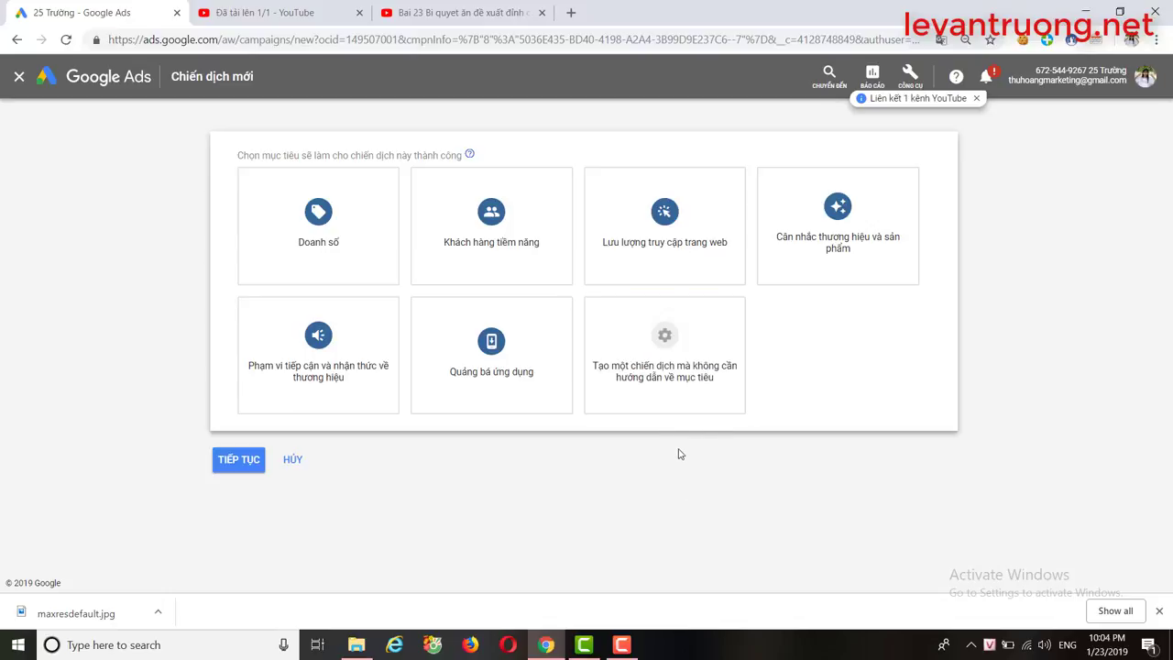
left_click(681, 367)
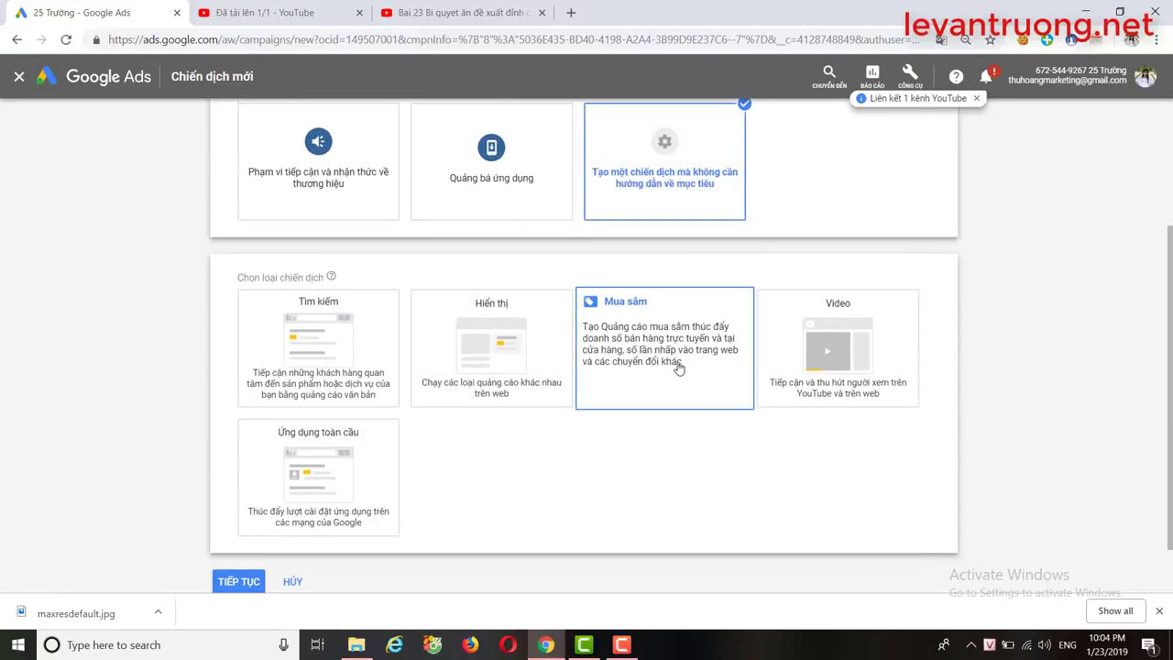
left_click(842, 341)
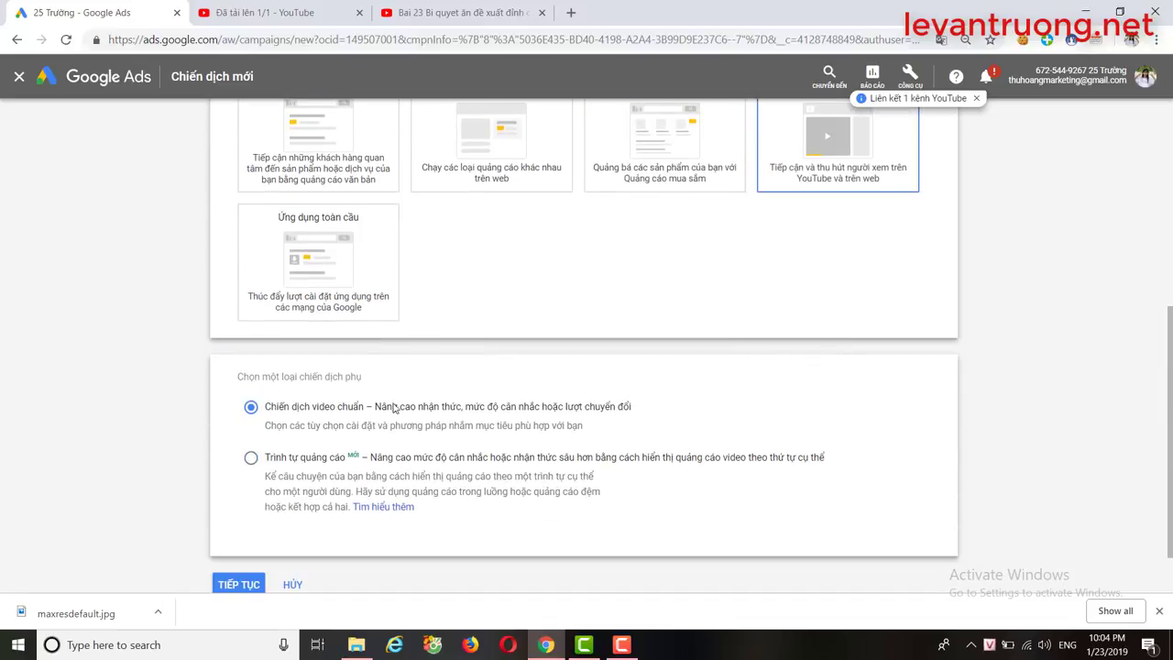
scroll(390, 421, "down", 1)
left_click(237, 513)
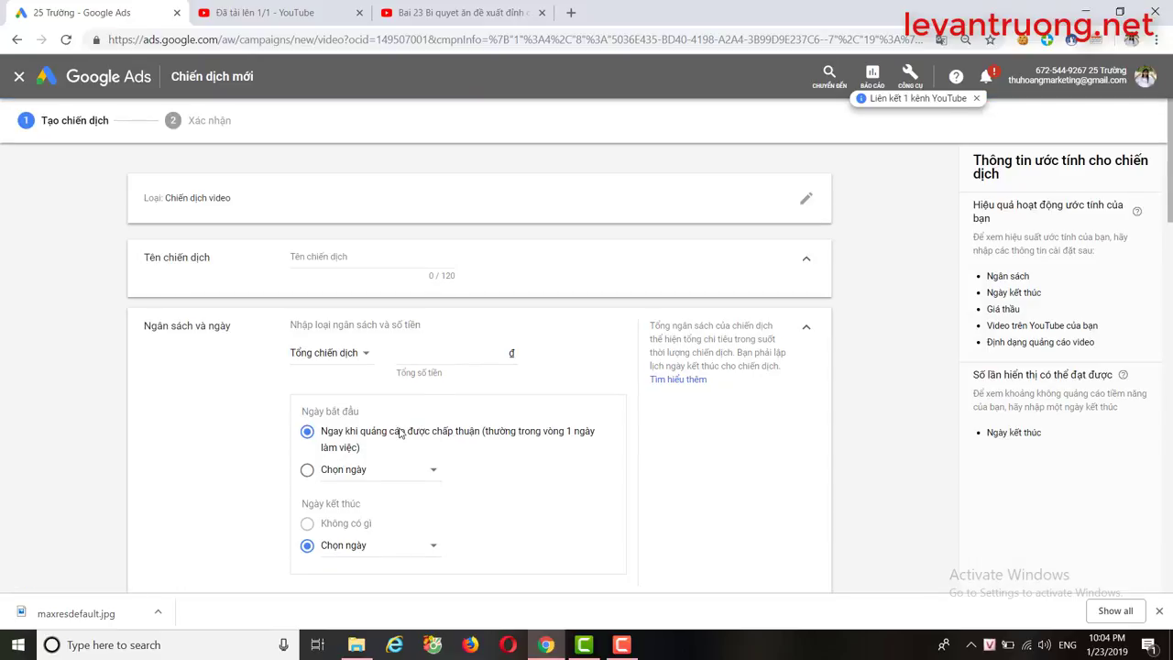
- Name the campaign "Cách Seo Video Ăn Đề Xuất" after checking the video's tabs on YouTube
left_click(341, 258)
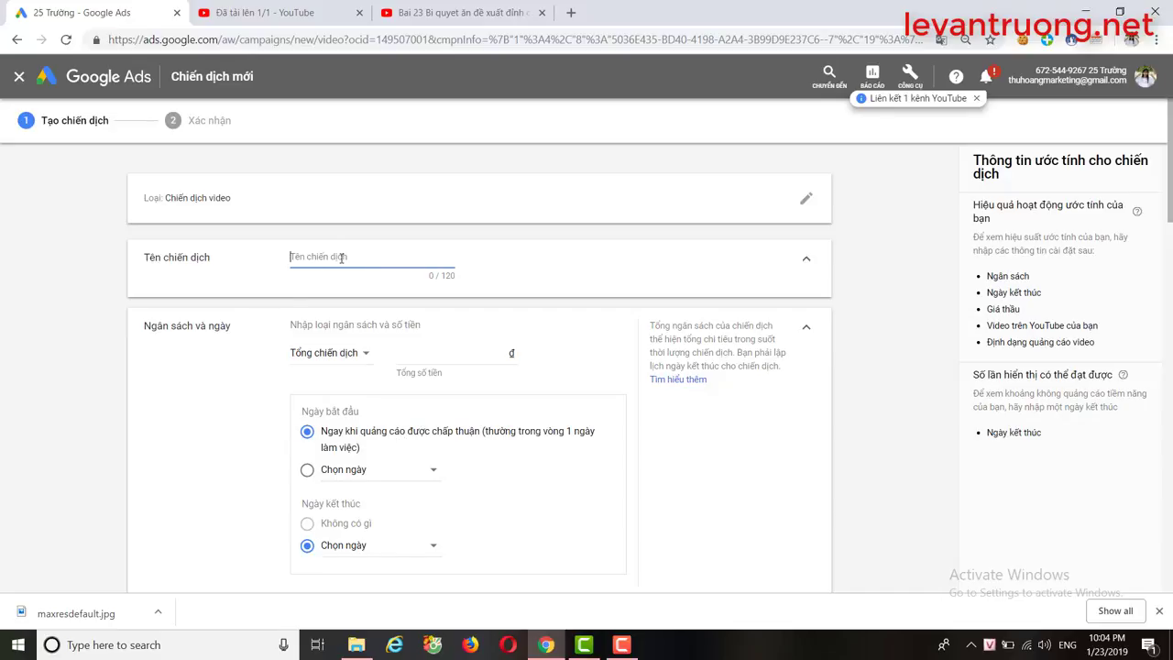
left_click(431, 14)
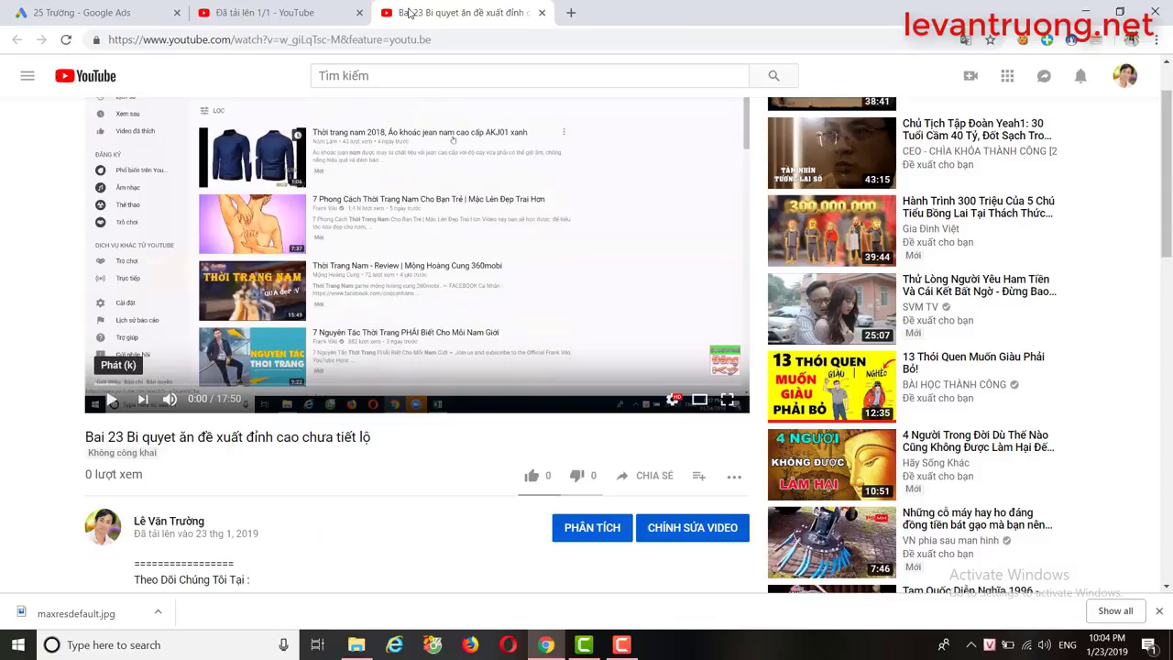
left_click(309, 11)
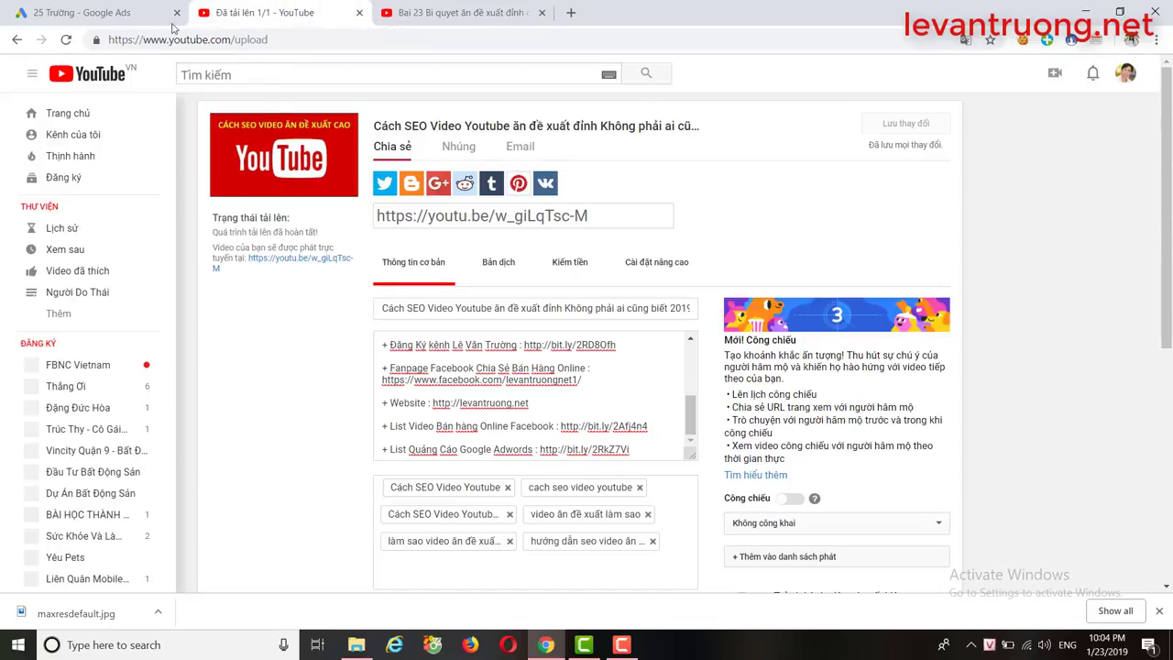
left_click(137, 13)
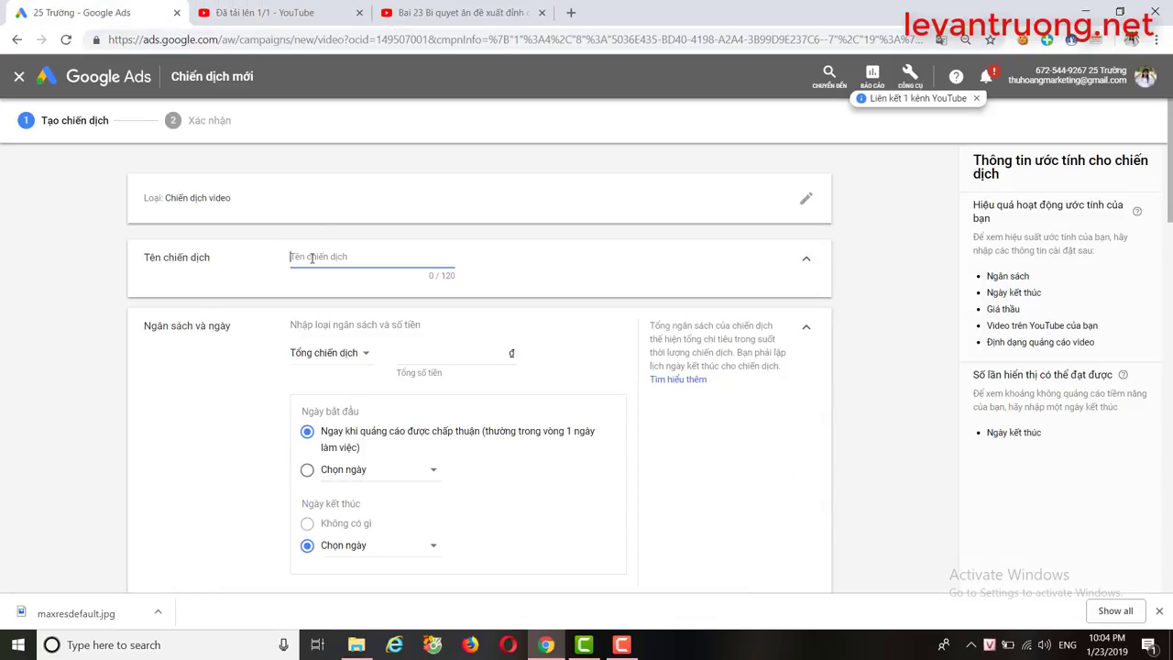
type("q")
type("ách Seo Video Ẩn Đề Xuất")
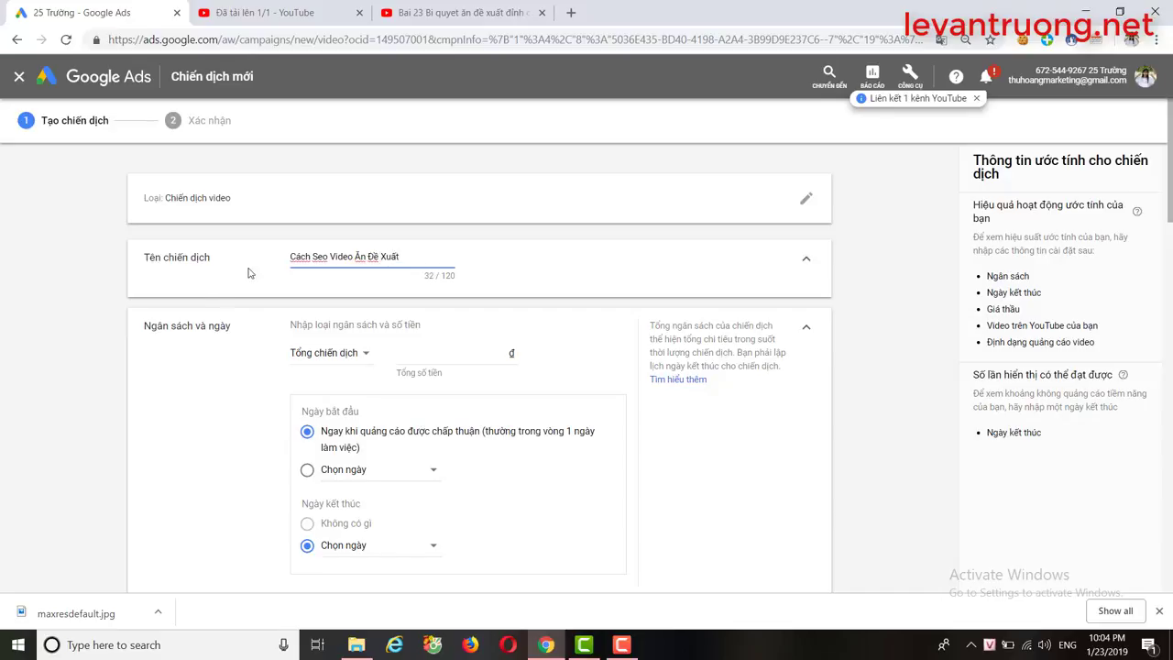
- Switch the campaign budget type to daily (Hàng ngày) and set the amount to 100.000 ₫
left_click(345, 357)
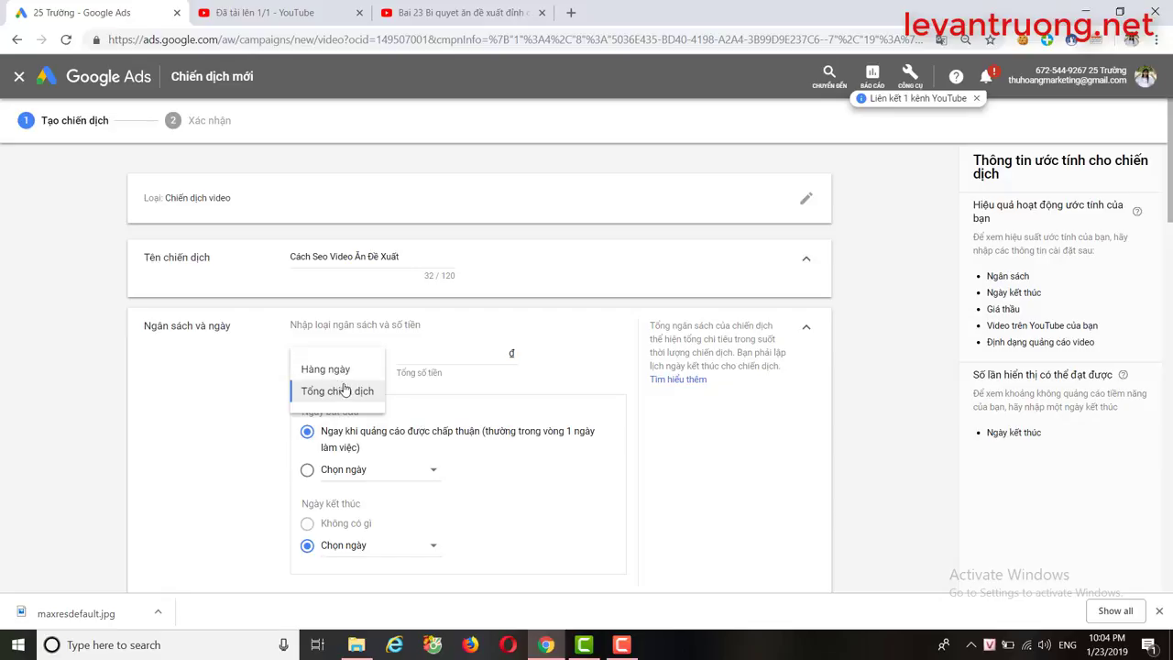
left_click(337, 371)
left_click(443, 358)
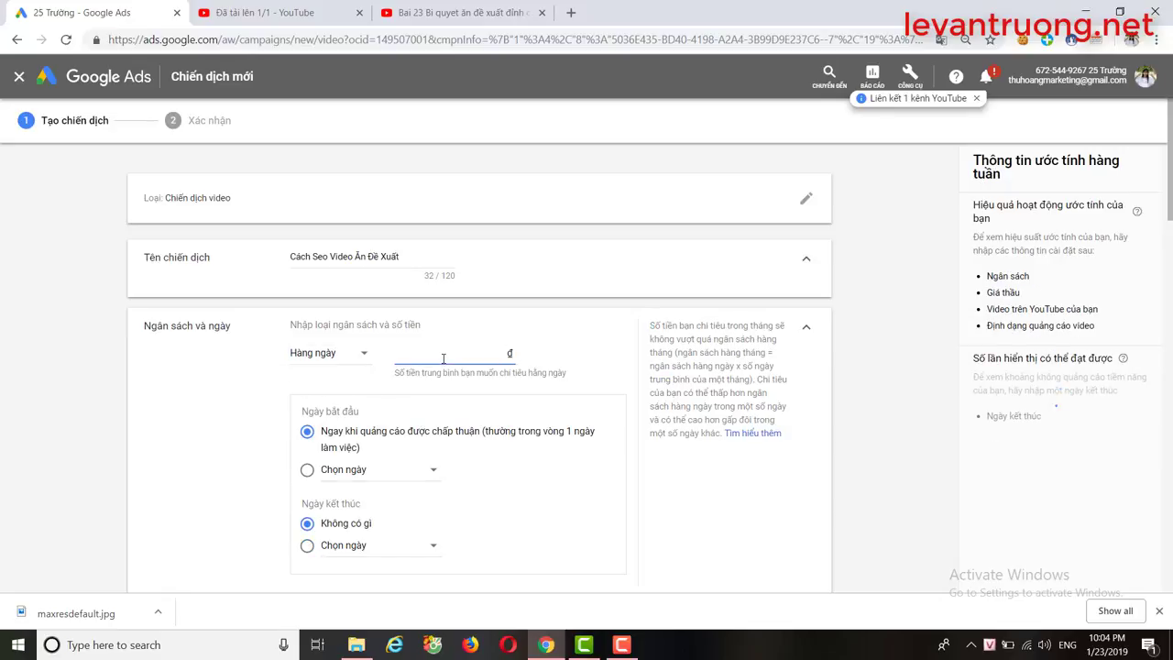
type("100.000")
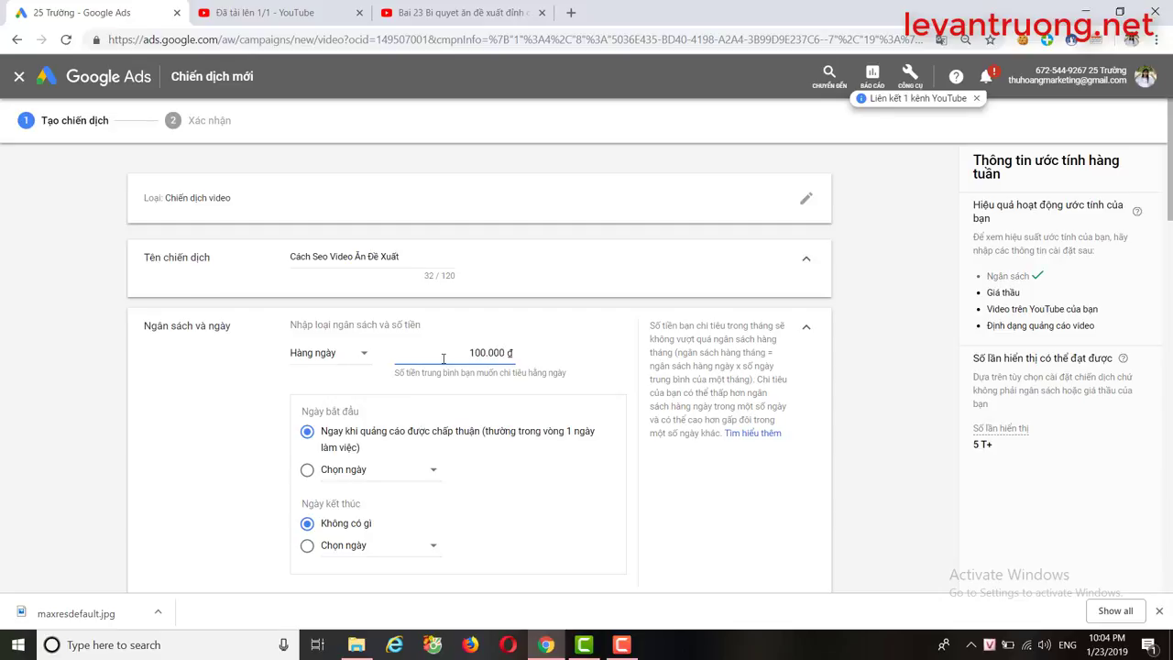
- Review the bidding strategies offered in the campaign's bid strategy section (Chiến lược Đặt Giá thầu)
scroll(443, 359, "down", 2)
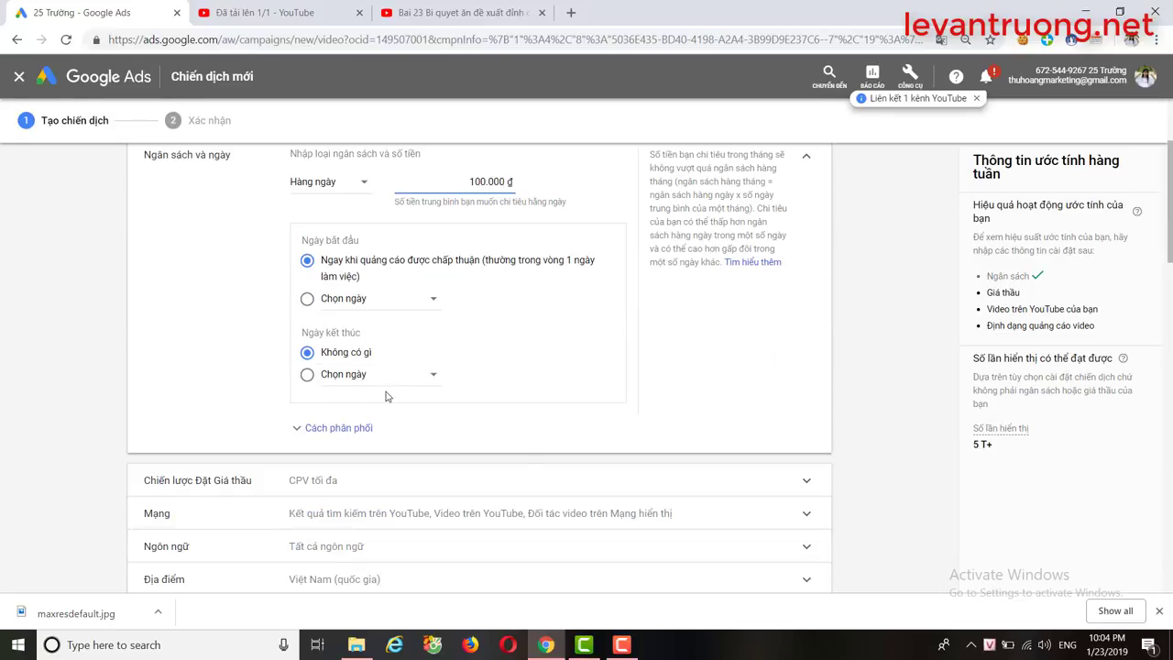
scroll(389, 397, "down", 1)
scroll(389, 397, "down", 1)
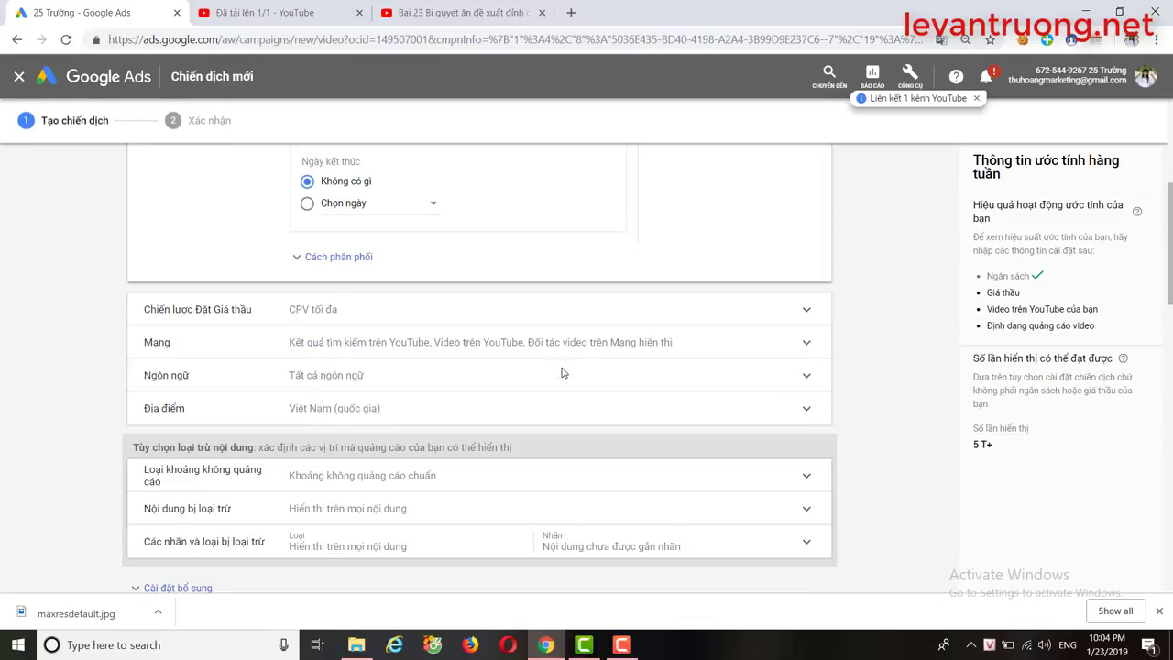
left_click(345, 315)
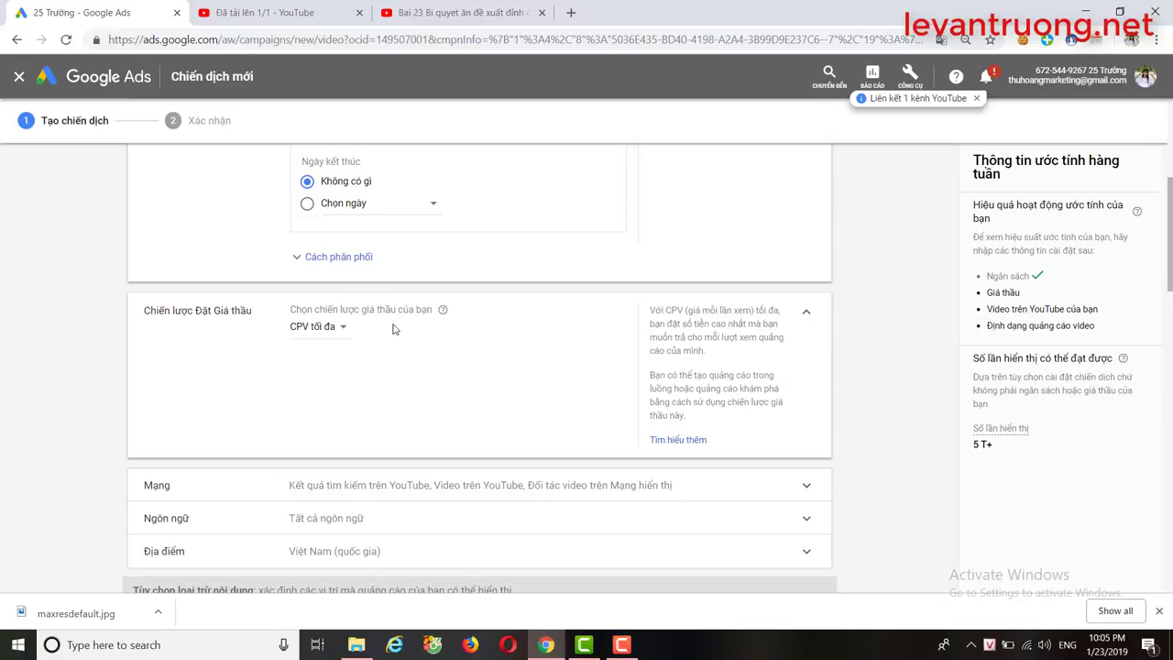
left_click(342, 331)
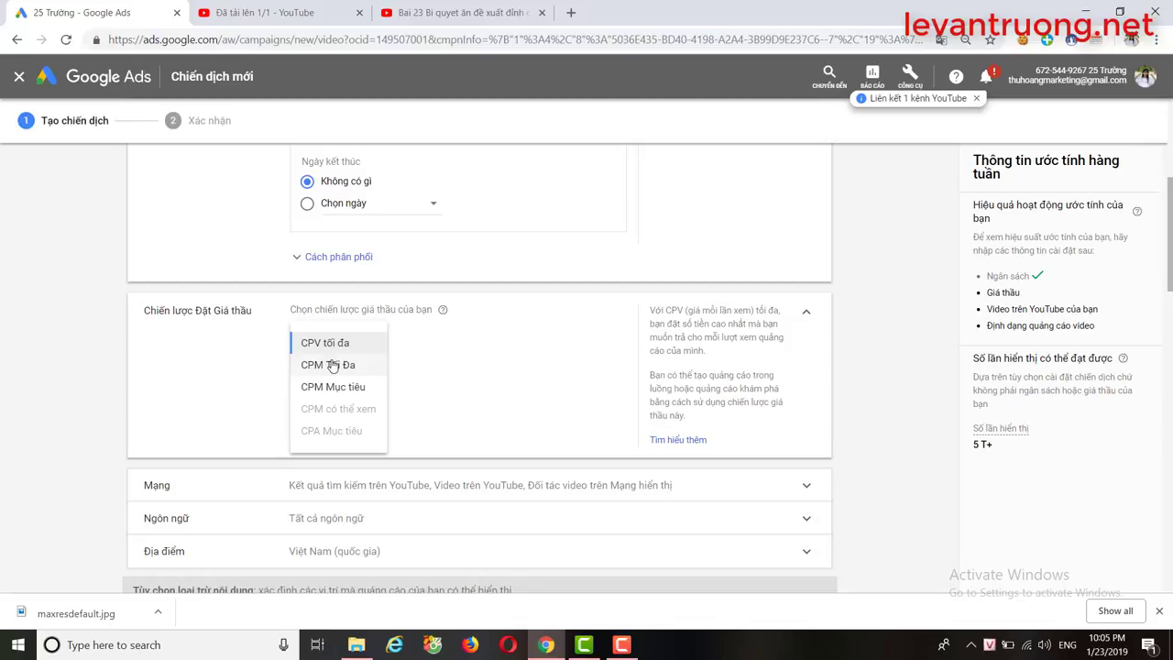
left_click(179, 364)
- Exclude video partners on the Display Network (Đối tác video trên Mạng hiển thị) from the campaign's networks
scroll(358, 395, "down", 4)
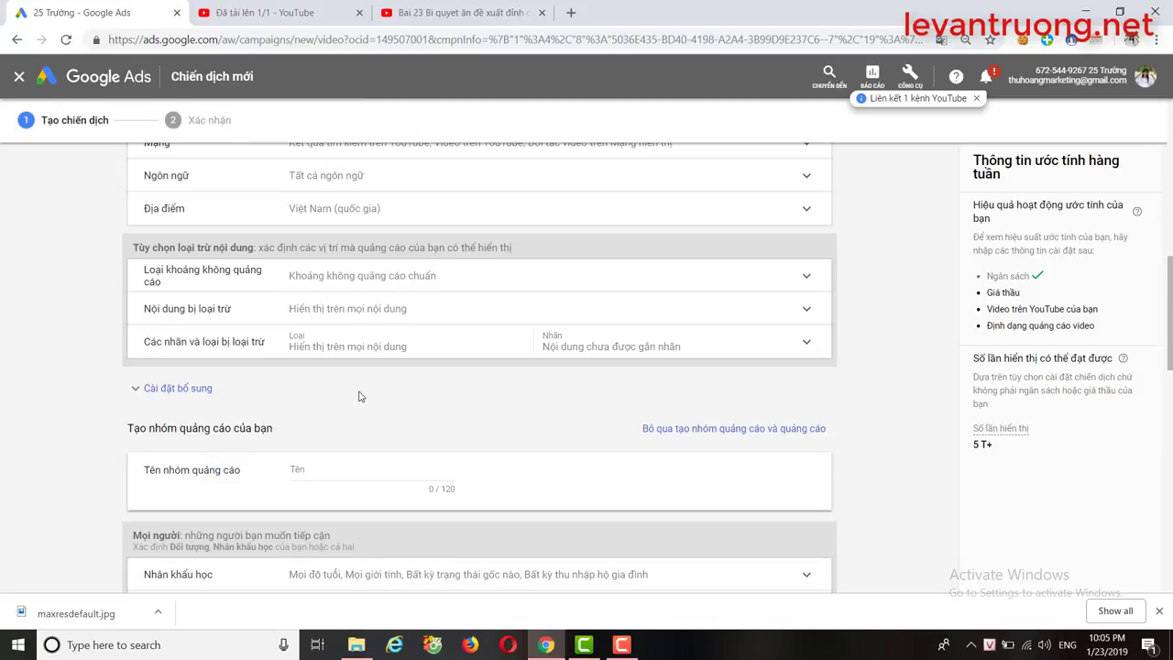
scroll(358, 395, "up", 2)
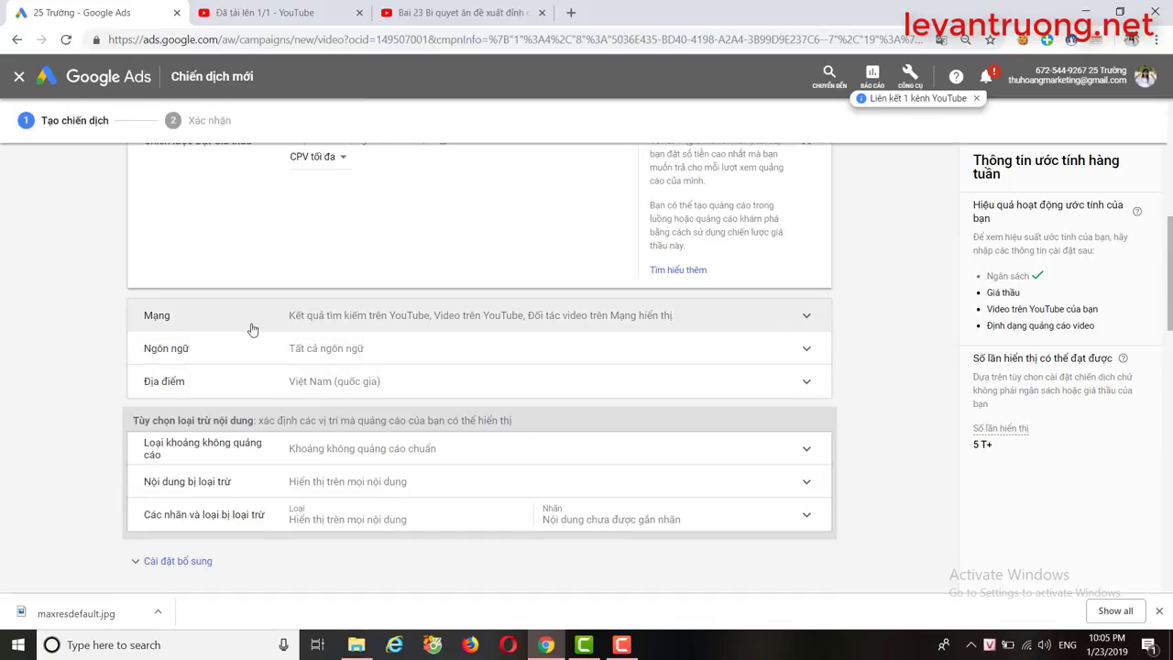
left_click(724, 317)
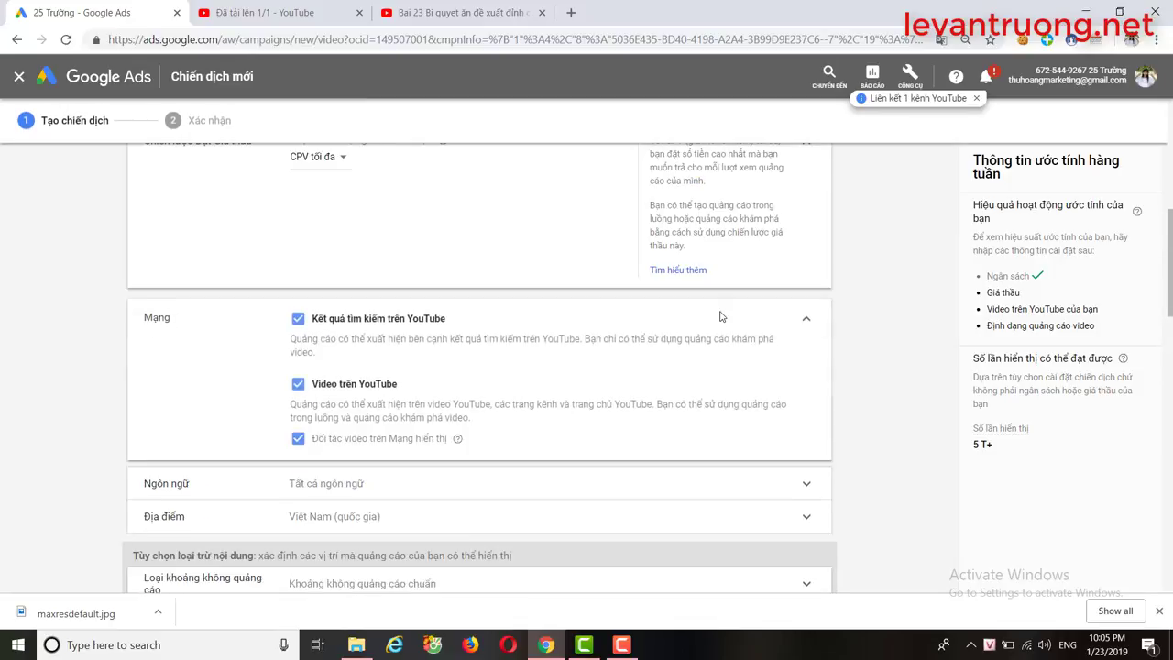
left_click(299, 439)
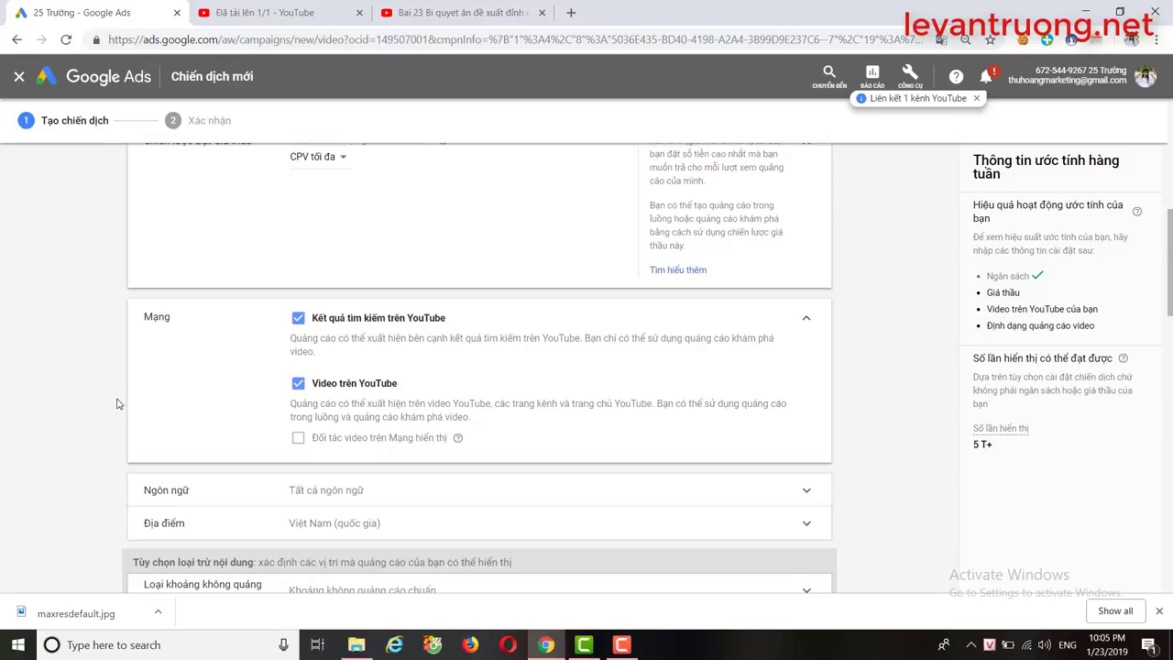
- Review the campaign's customer language setting (Ngôn ngữ) and collapse the section
scroll(116, 403, "down", 2)
left_click(396, 329)
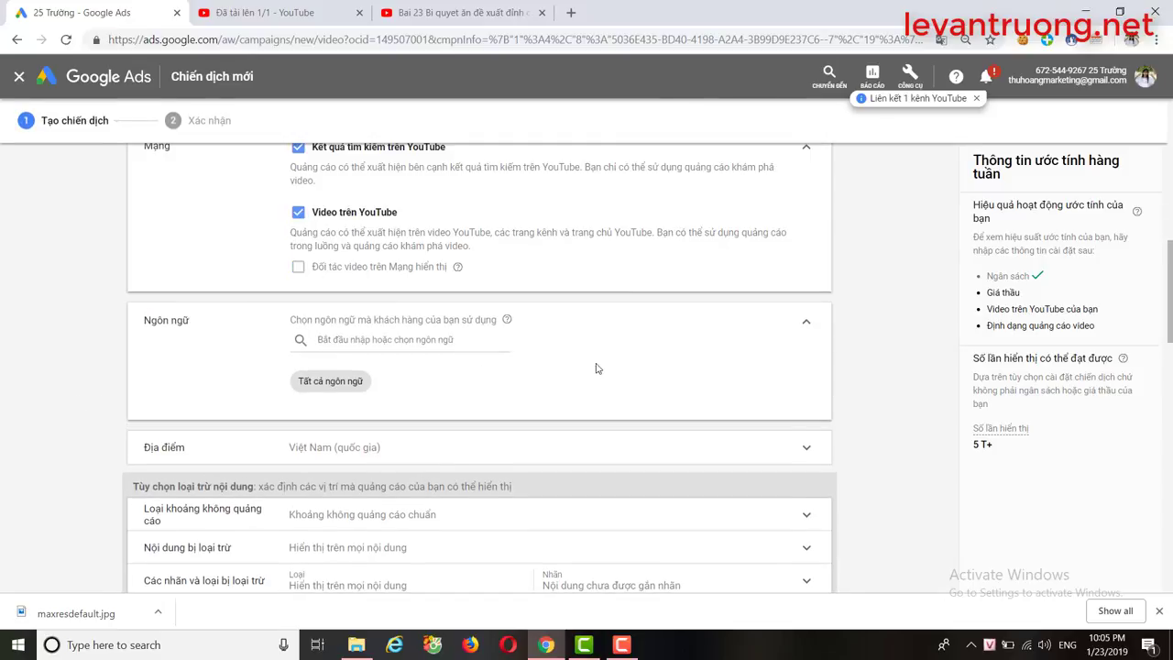
left_click(806, 322)
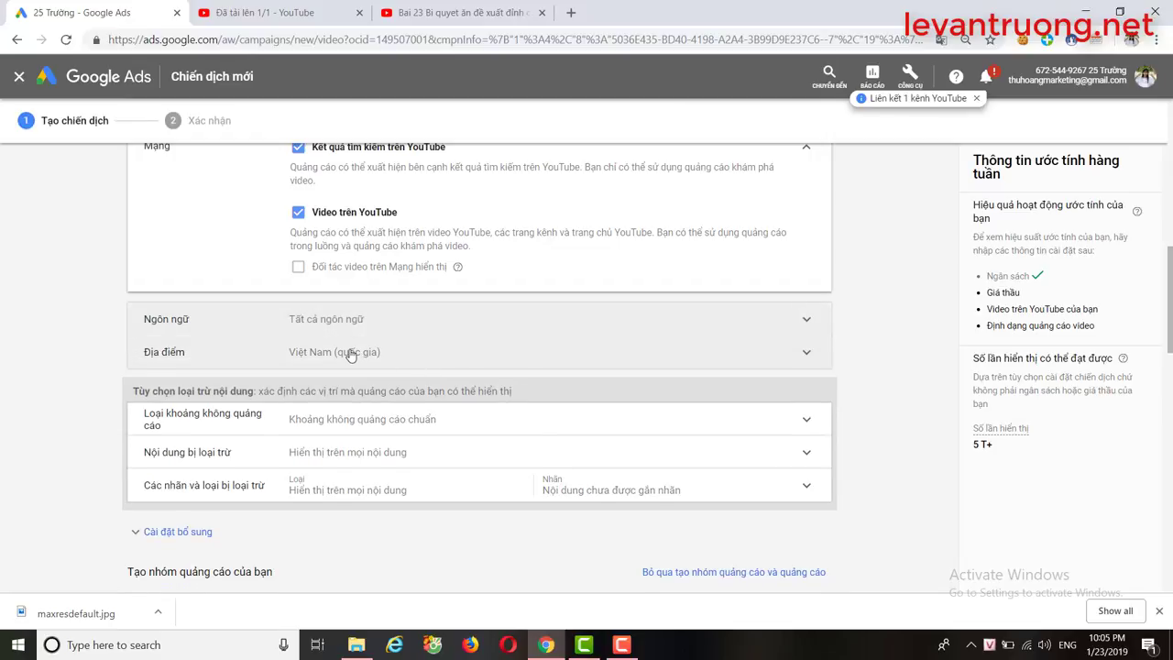
- Set the campaign's location targeting (Địa điểm) to all countries and territories (Tất cả quốc gia và vùng lãnh thổ)
left_click(350, 355)
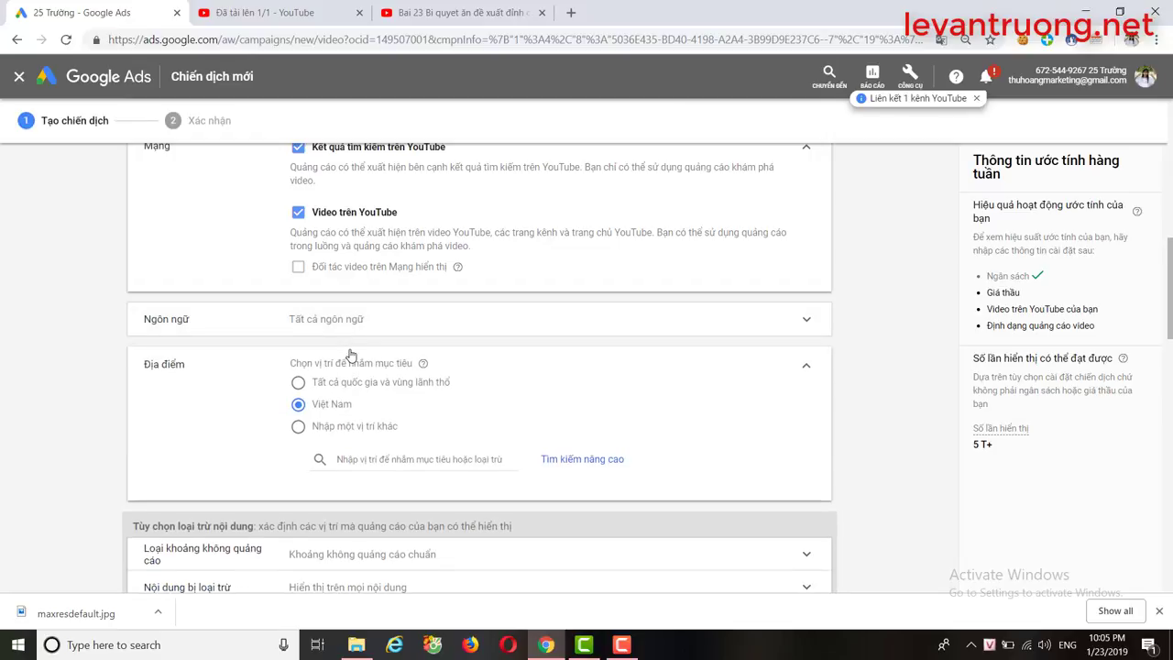
left_click(298, 384)
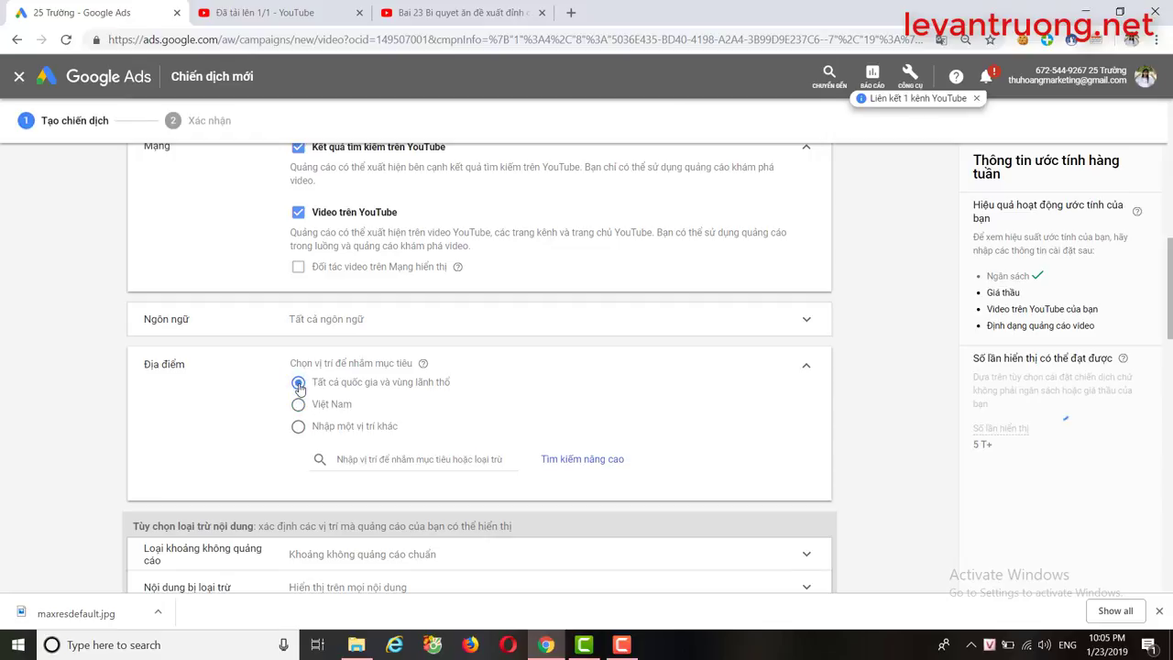
- Review the inventory type (Loại khoảng không quảng cáo) and excluded content (Nội dung bị loại trừ) options, collapsing each section
scroll(298, 386, "down", 1)
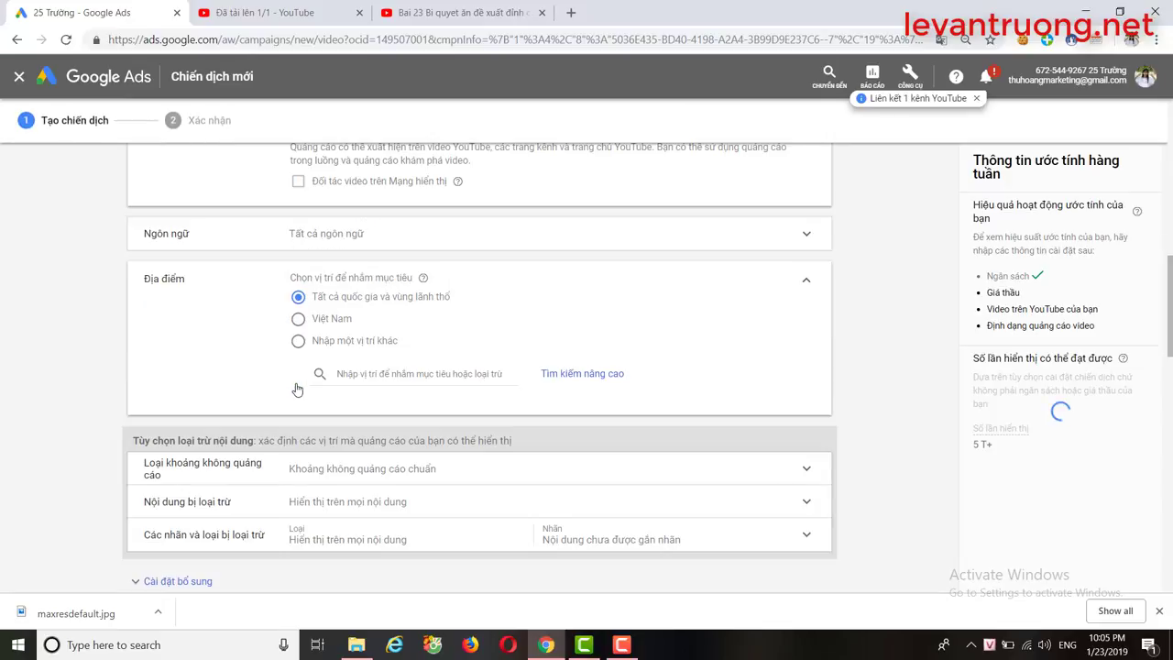
scroll(297, 389, "down", 1)
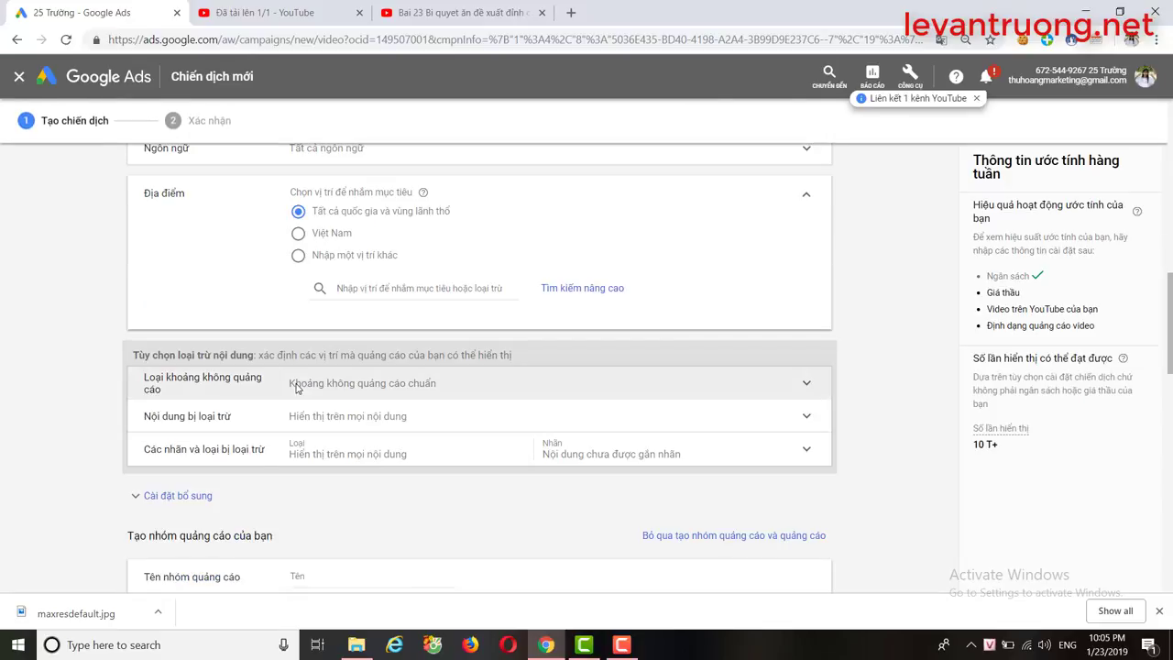
left_click(477, 393)
scroll(476, 394, "down", 3)
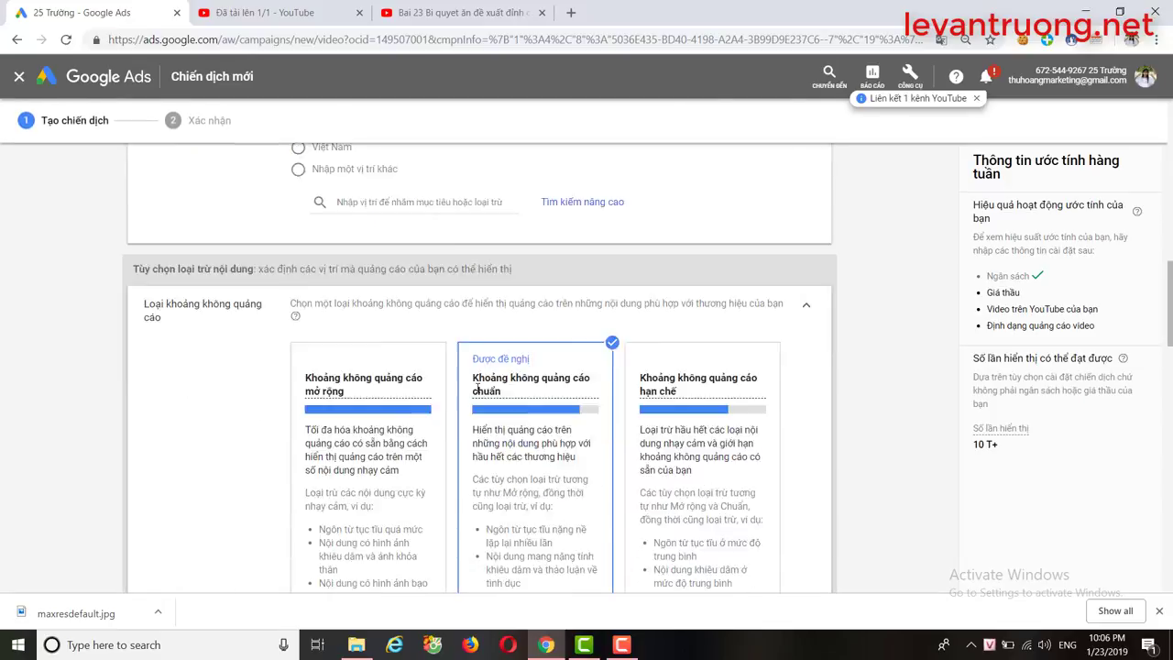
scroll(472, 396, "up", 5)
scroll(461, 406, "down", 2)
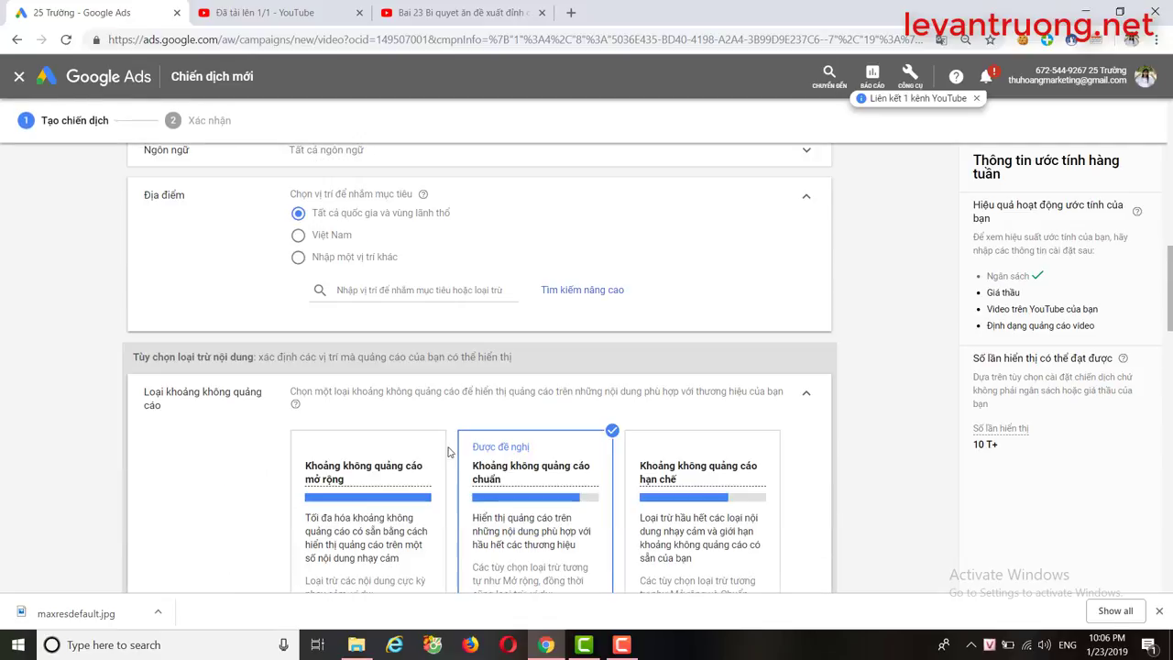
left_click(808, 395)
scroll(807, 396, "down", 2)
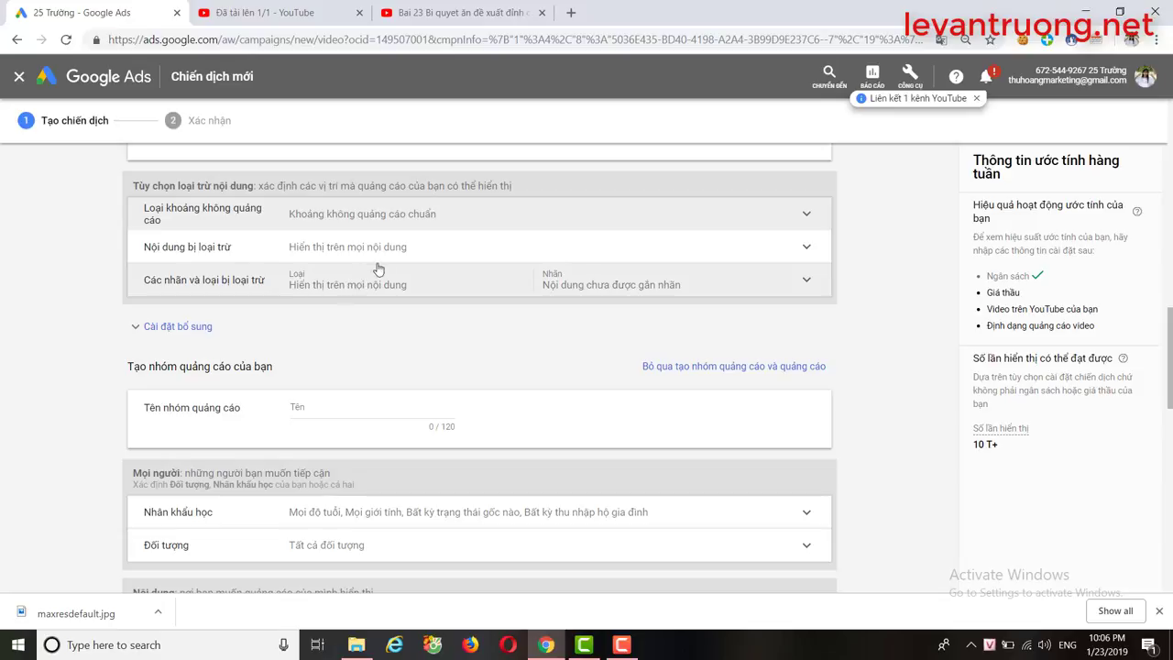
left_click(522, 257)
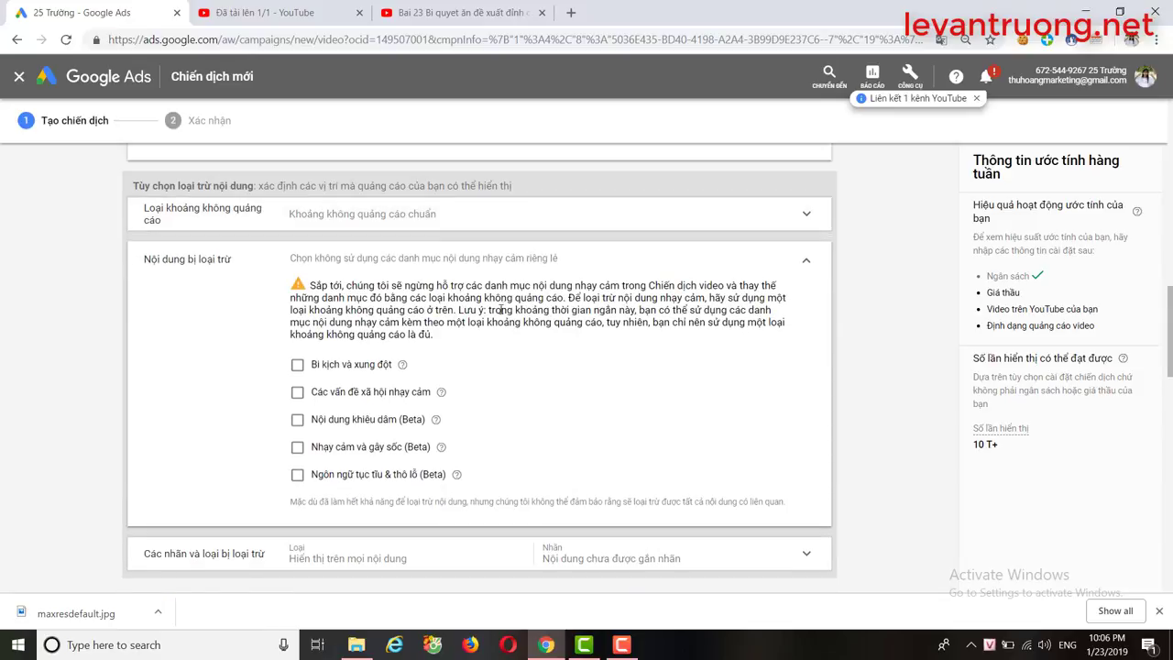
left_click(807, 263)
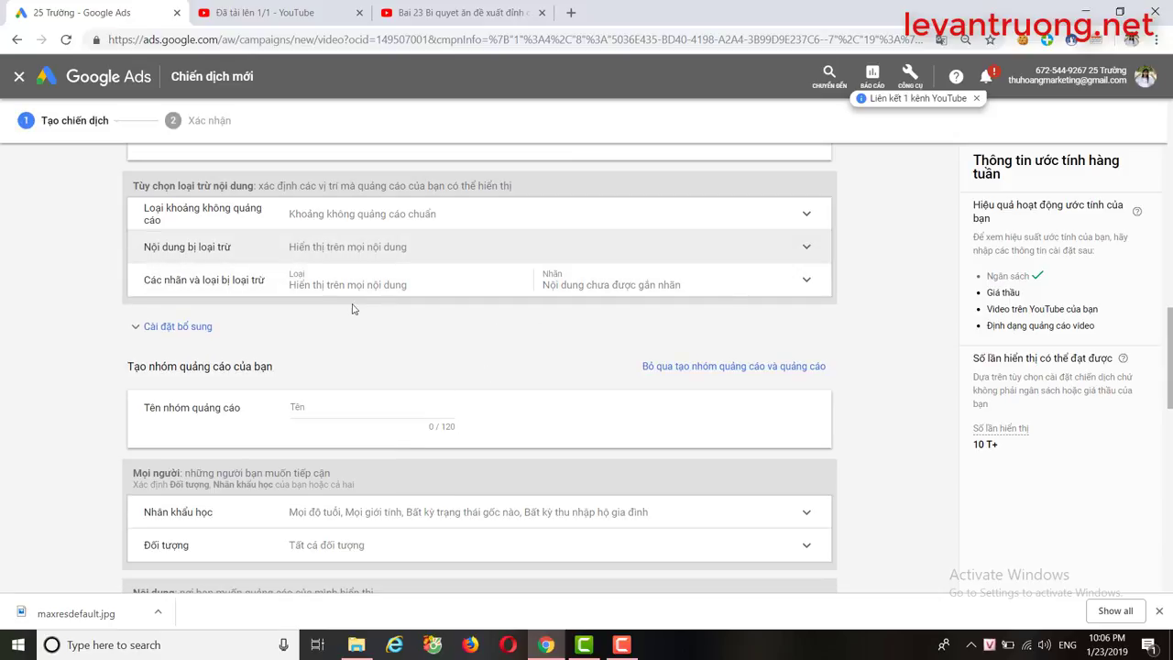
- Copy the campaign name and use it as the ad group name: Cách Seo Video Ăn Đề Xuất
scroll(367, 385, "up", 10)
scroll(370, 290, "up", 3)
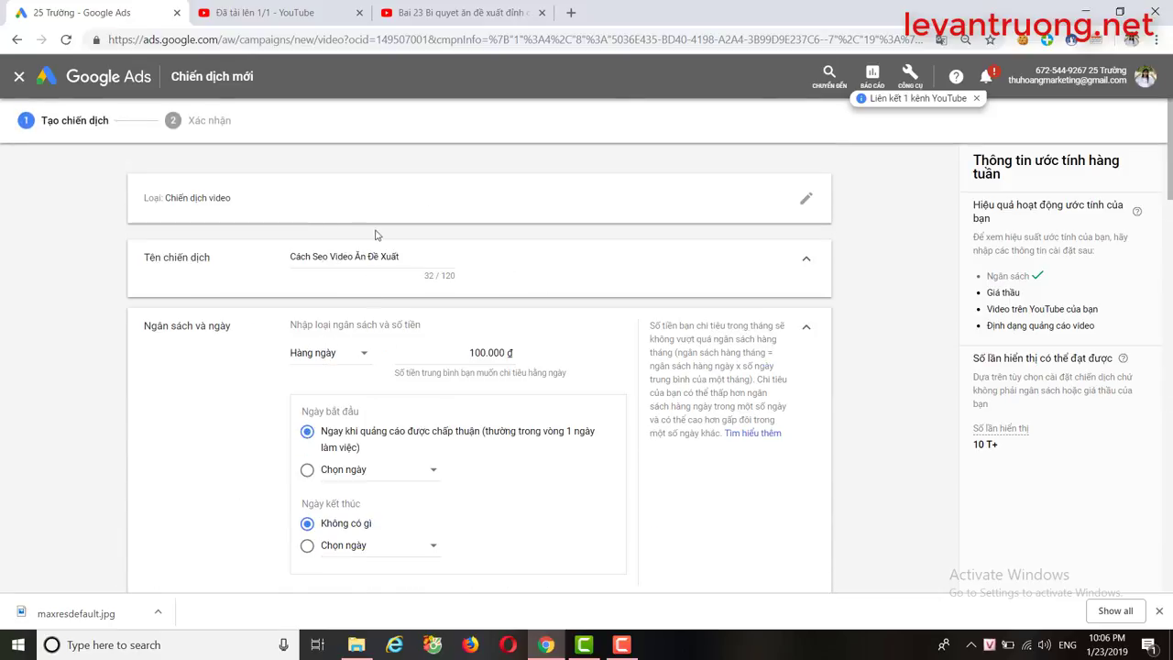
left_click_drag(410, 256, 284, 262)
key("ctrl+c")
scroll(321, 324, "down", 15)
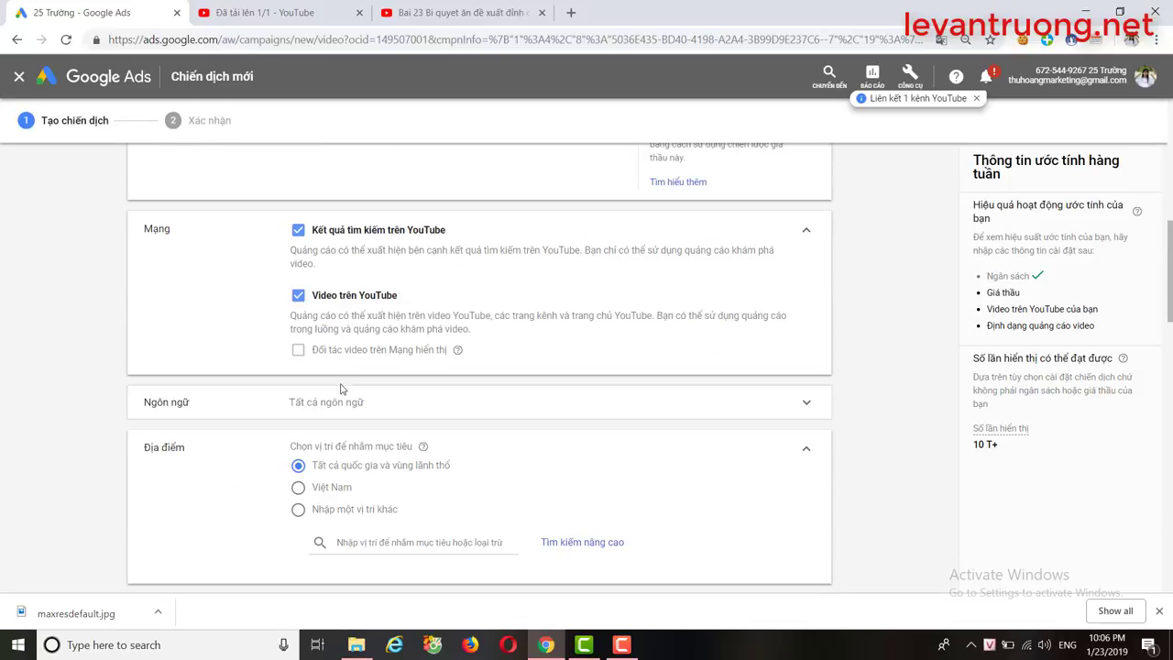
scroll(341, 464, "down", 1)
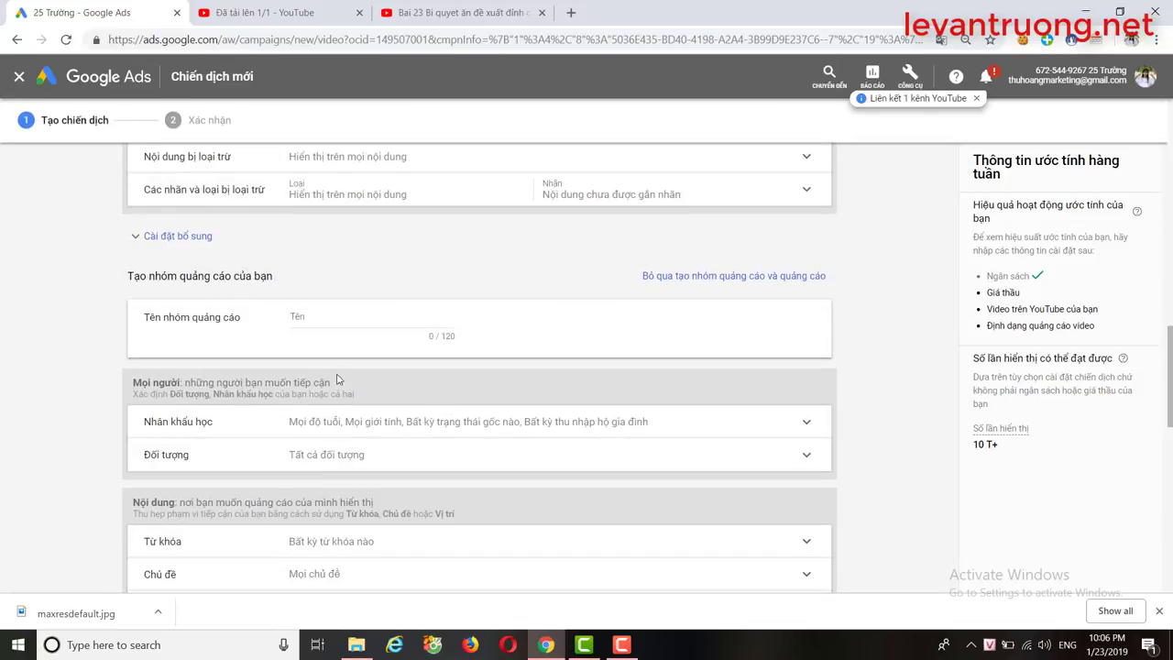
left_click(342, 314)
key("ctrl+v")
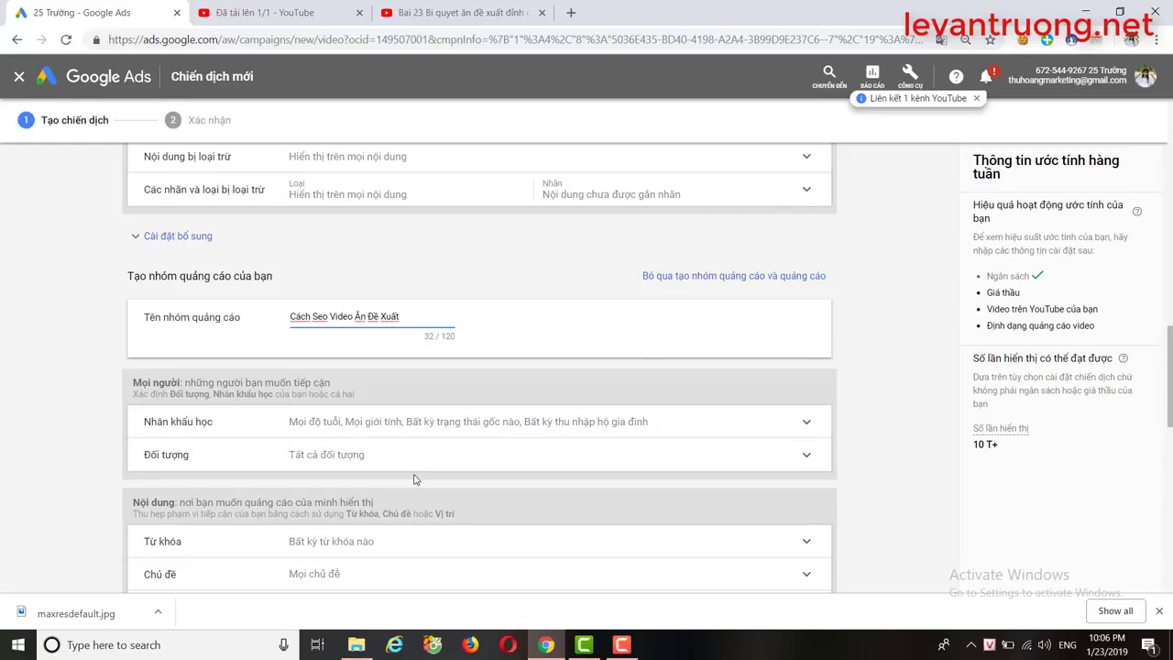
- Review the ad group's demographics (Nhân khẩu học) and audience (Đối tượng) targeting options, collapsing both sections
scroll(408, 472, "down", 1)
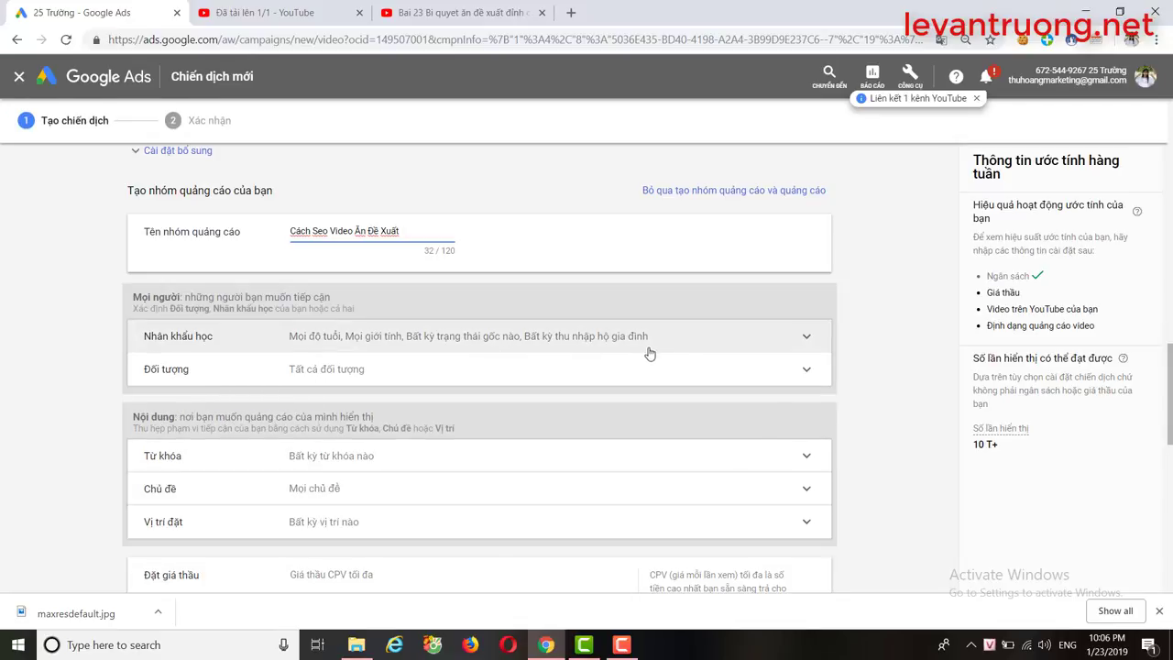
left_click(709, 342)
scroll(641, 376, "down", 2)
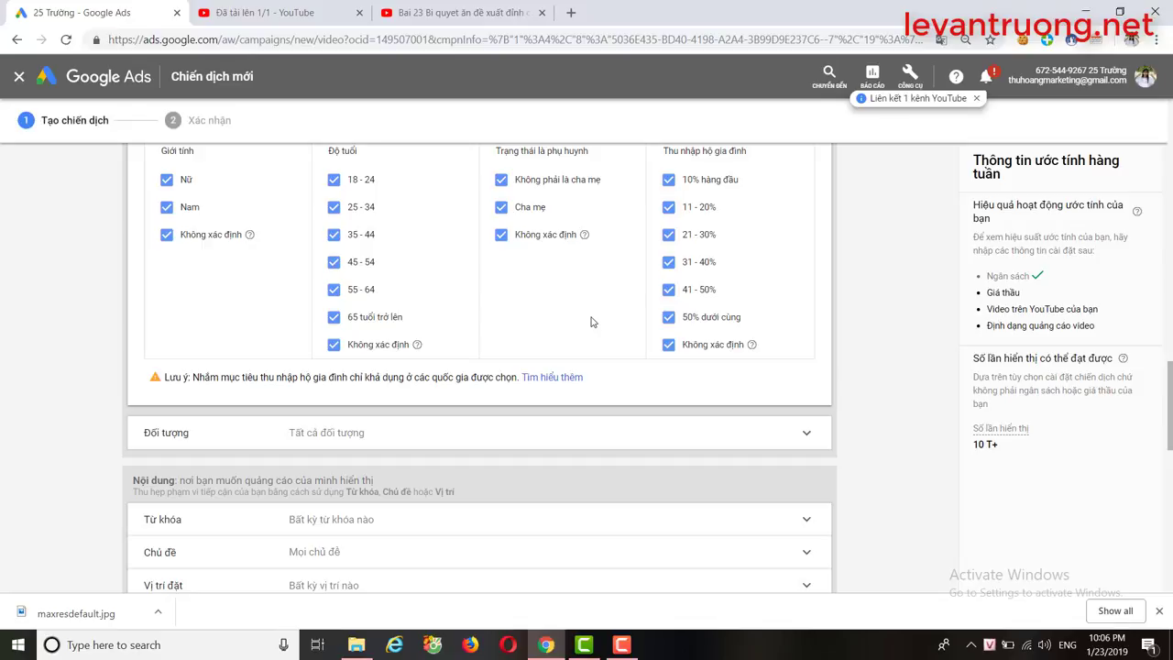
scroll(591, 322, "up", 3)
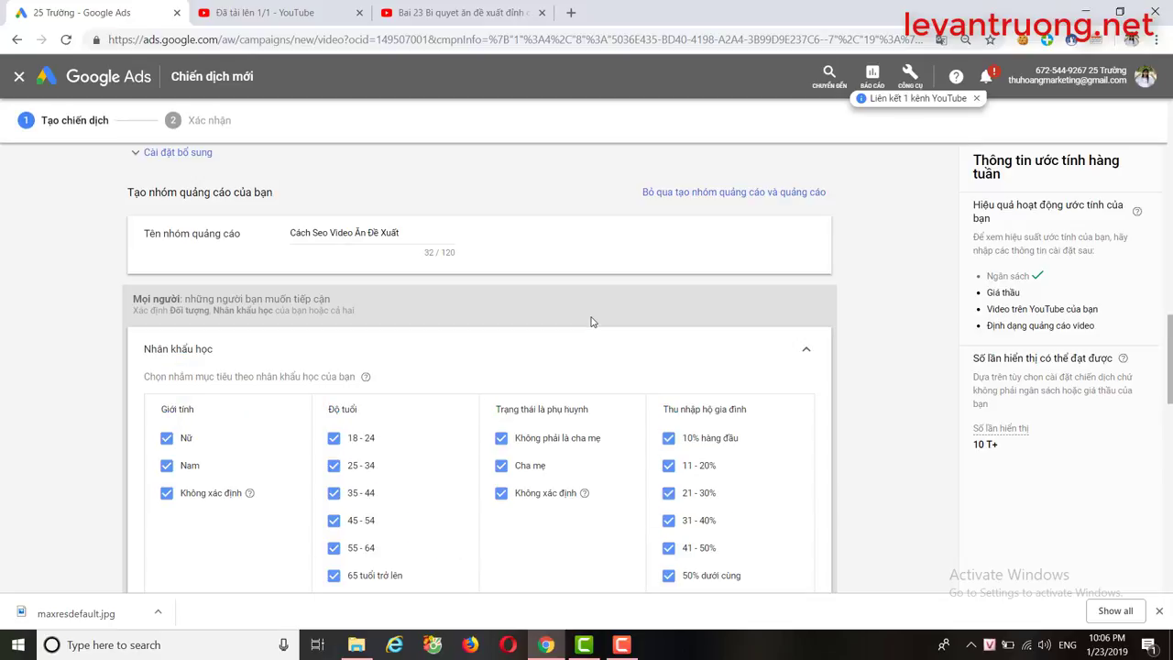
left_click(804, 351)
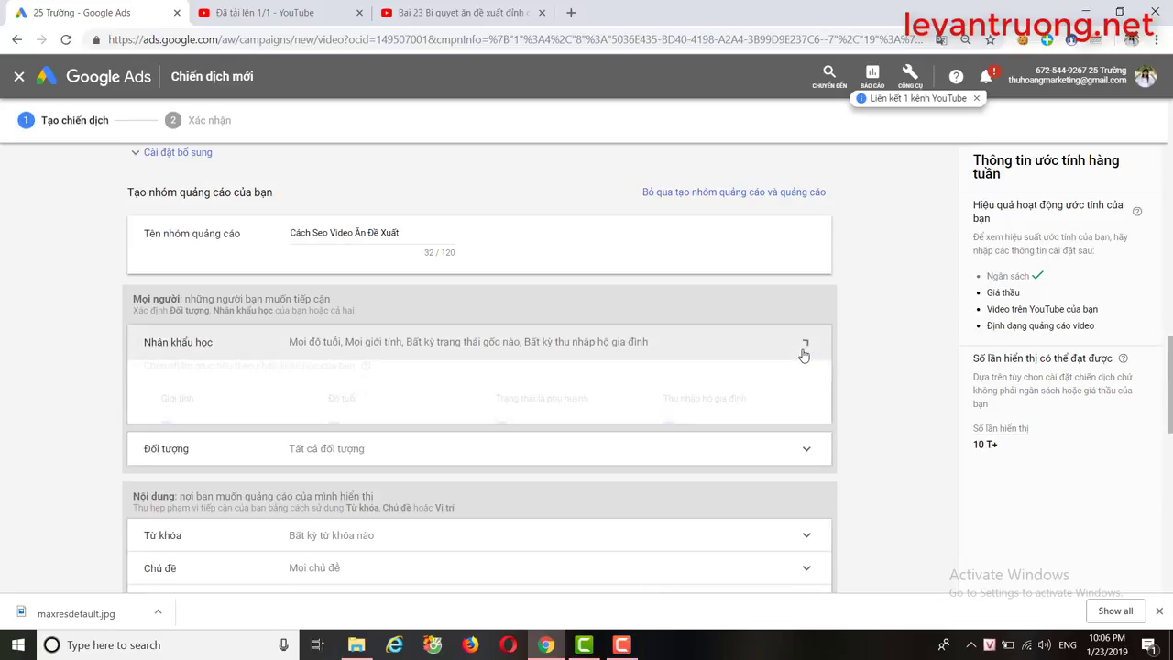
left_click(623, 378)
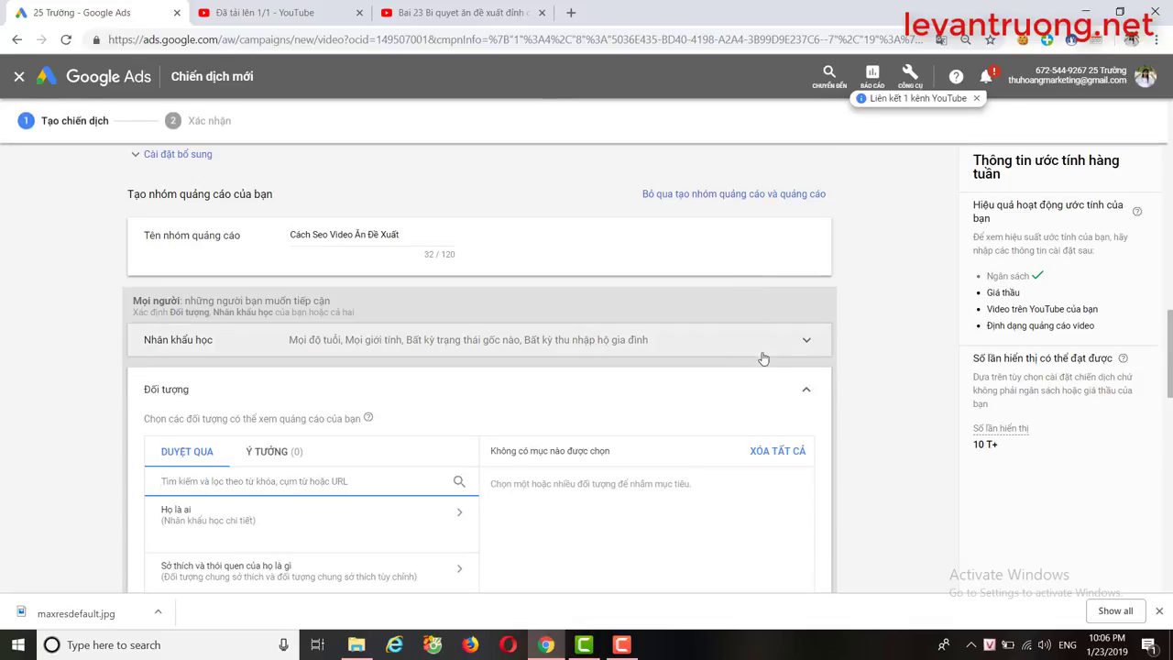
left_click(793, 394)
- Check the ad group's placement targeting (Vị trí đặt) and collapse the section
scroll(795, 393, "down", 3)
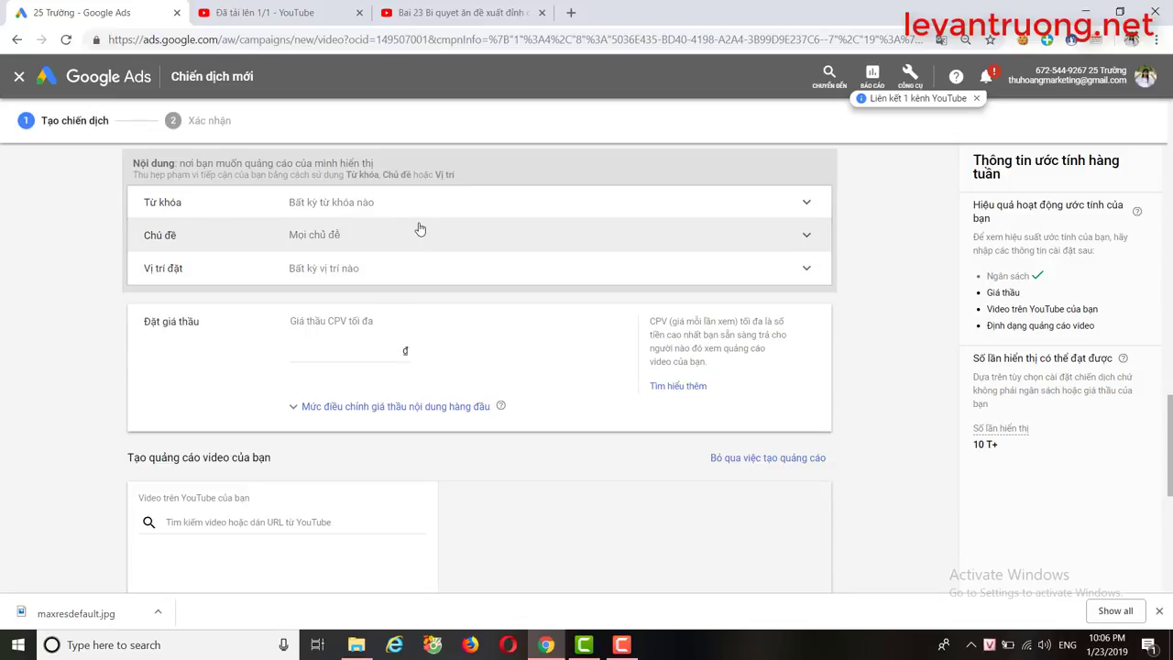
left_click(421, 273)
left_click(461, 281)
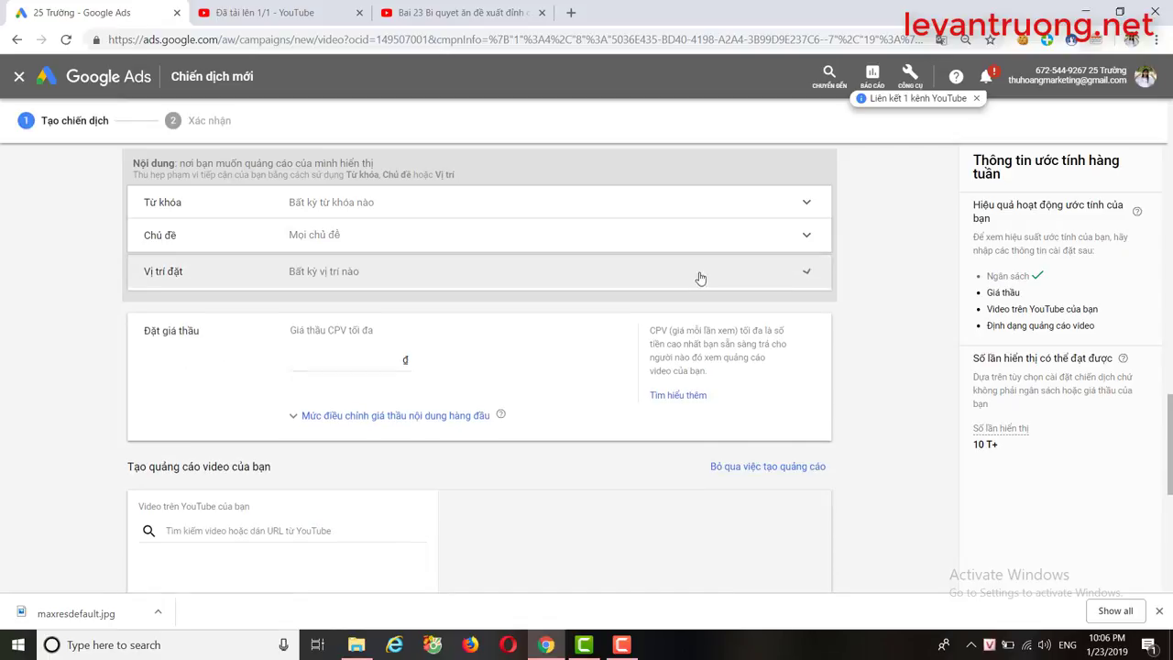
- Set the ad group's maximum CPV bid (Giá thầu CPV tối đa) to 32 ₫
scroll(641, 302, "down", 2)
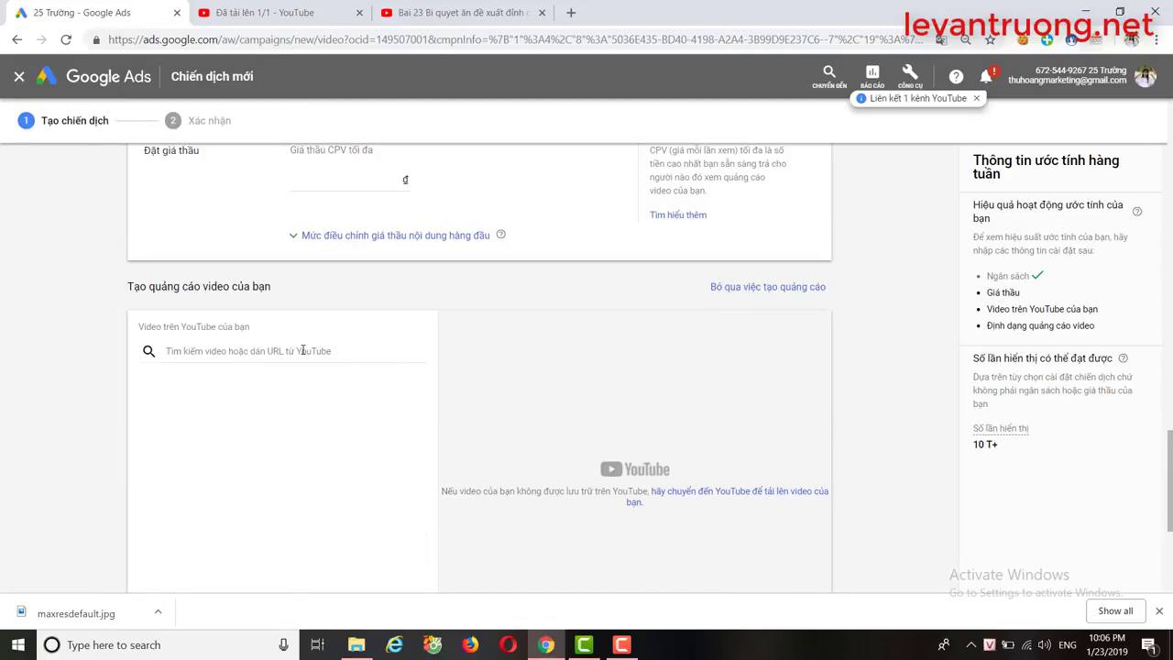
scroll(697, 372, "up", 4)
scroll(736, 373, "down", 5)
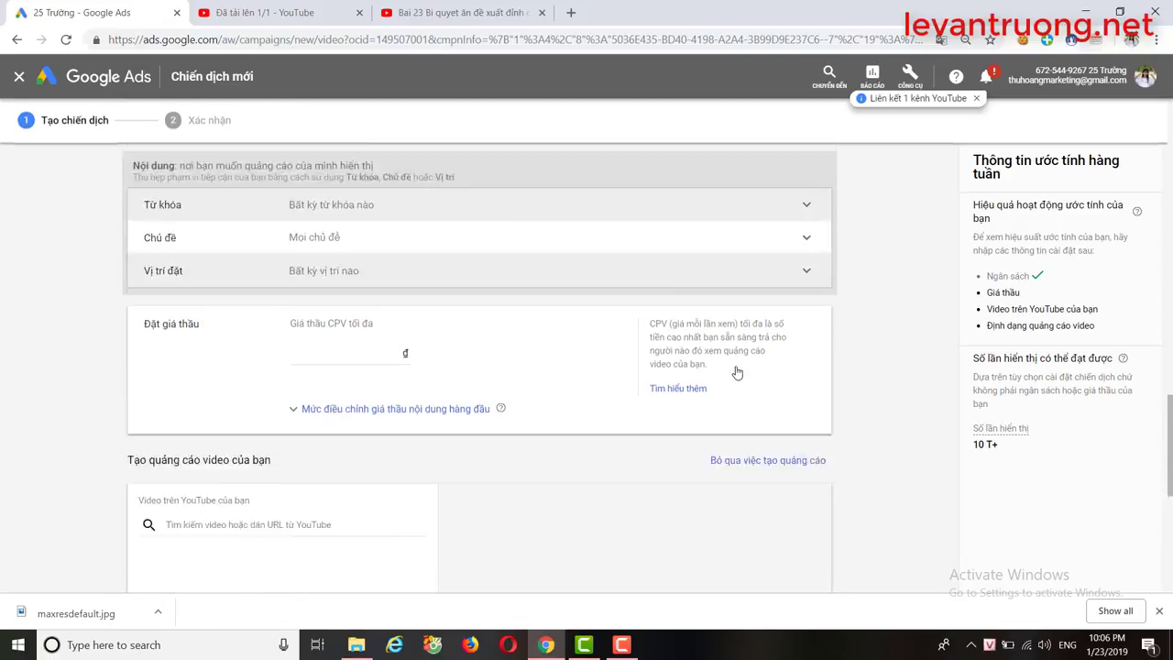
scroll(313, 302, "up", 3)
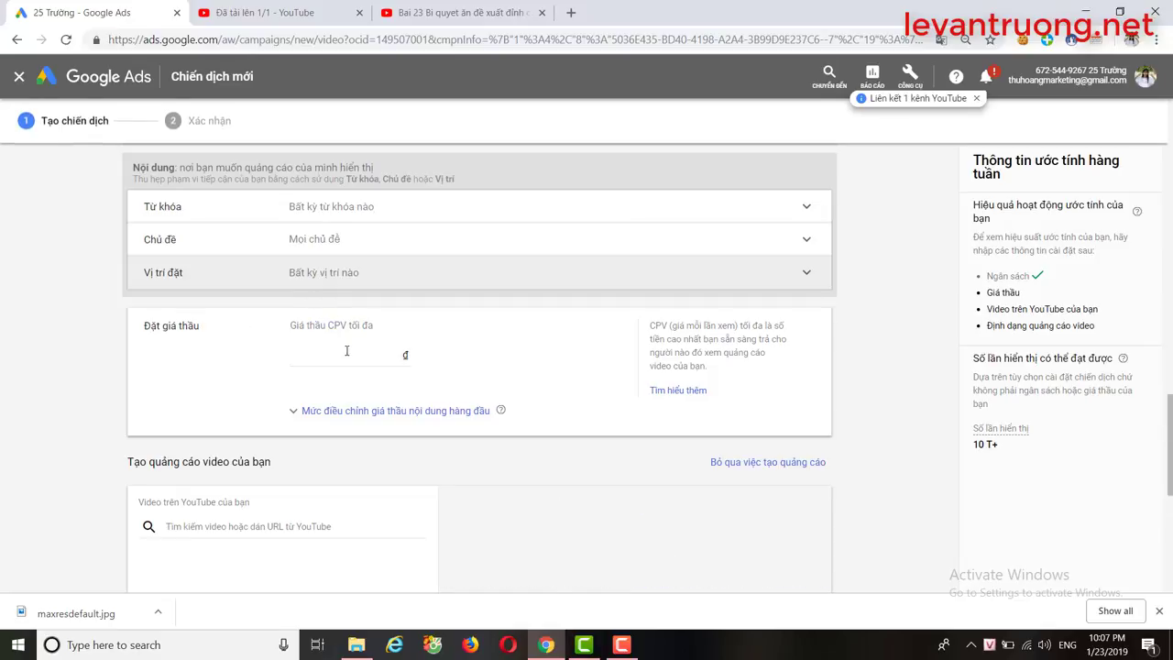
left_click(345, 351)
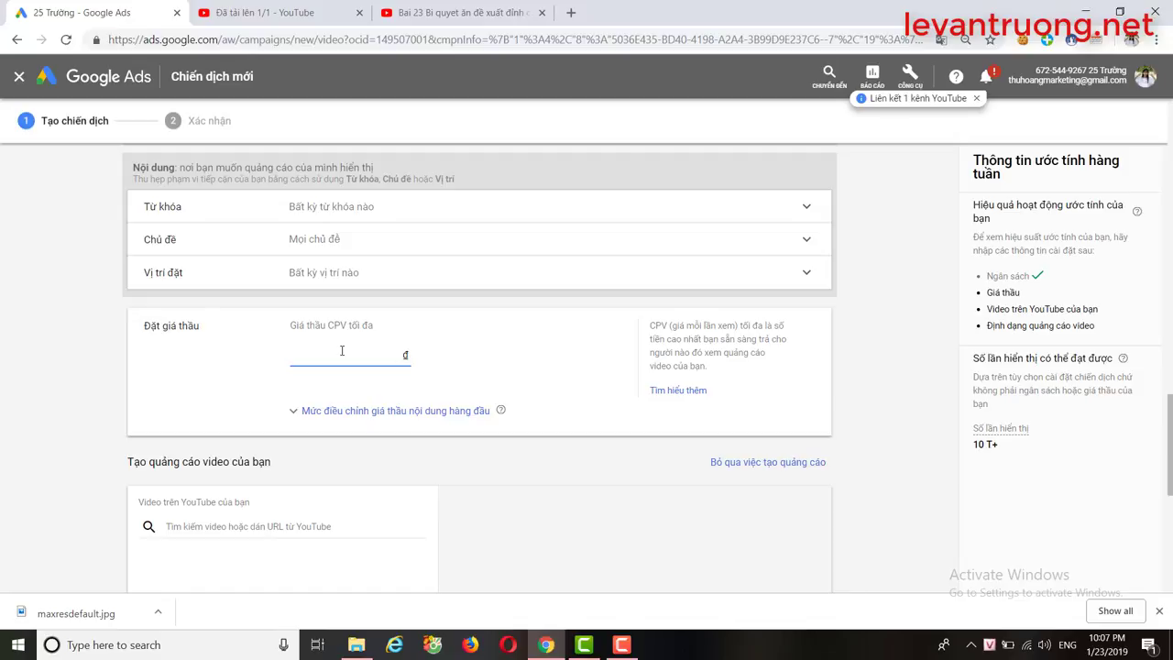
type("32")
left_click(567, 449)
- Copy the URL of the Bai 23 video from its YouTube page and add it as the campaign's ad video
scroll(555, 447, "down", 2)
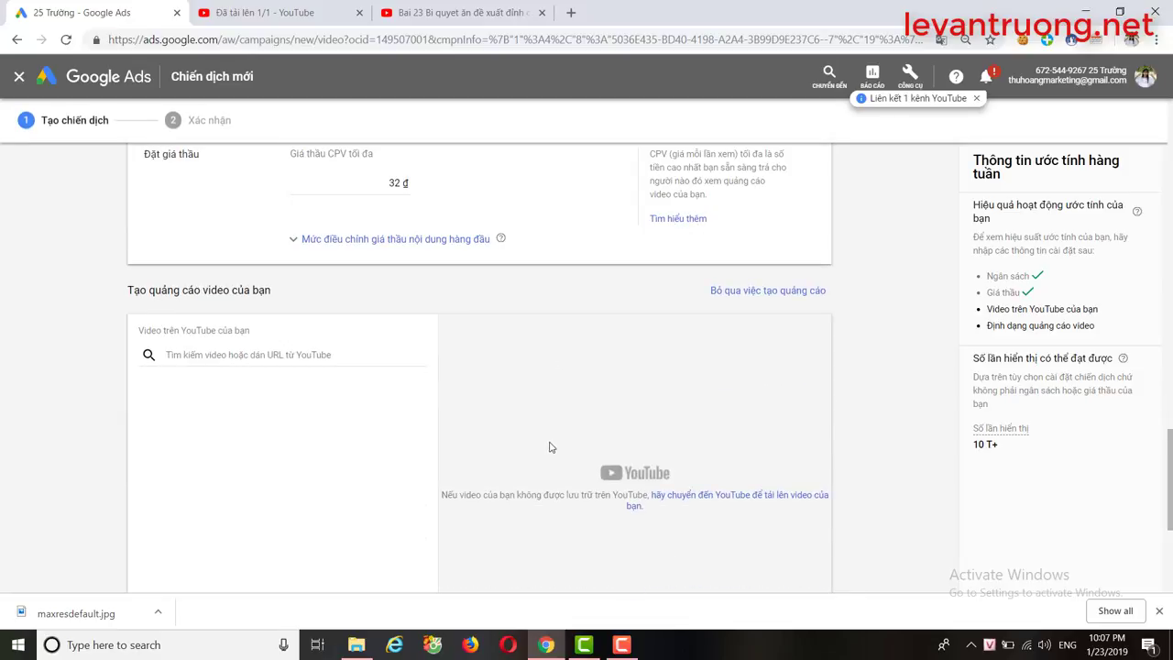
left_click(449, 13)
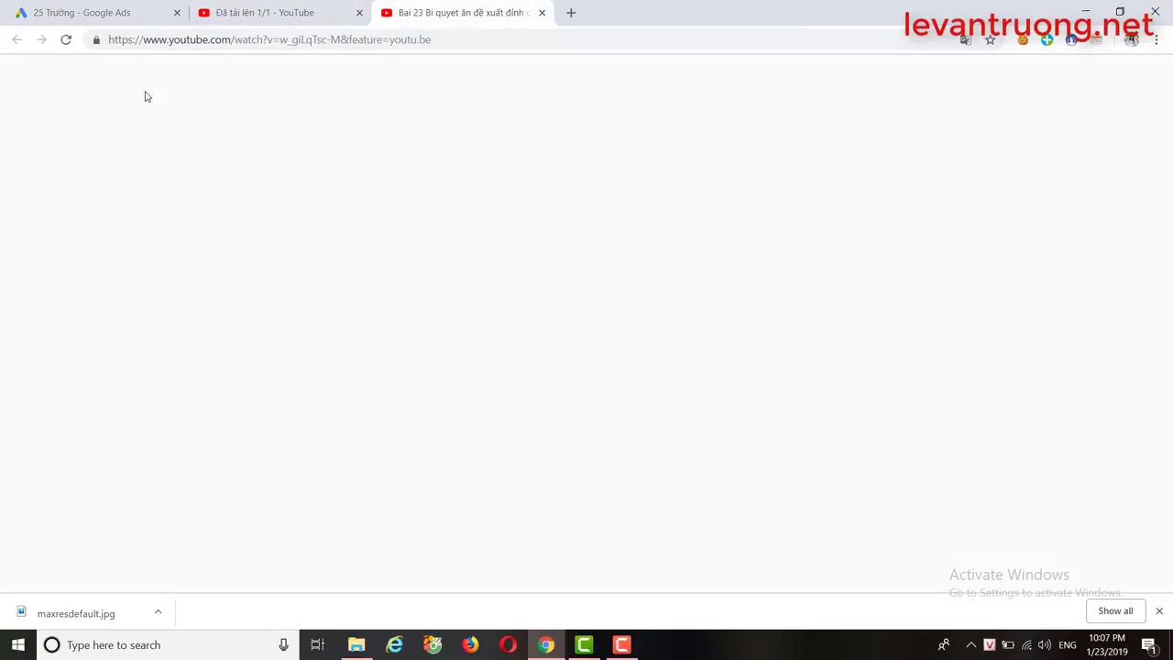
left_click(66, 41)
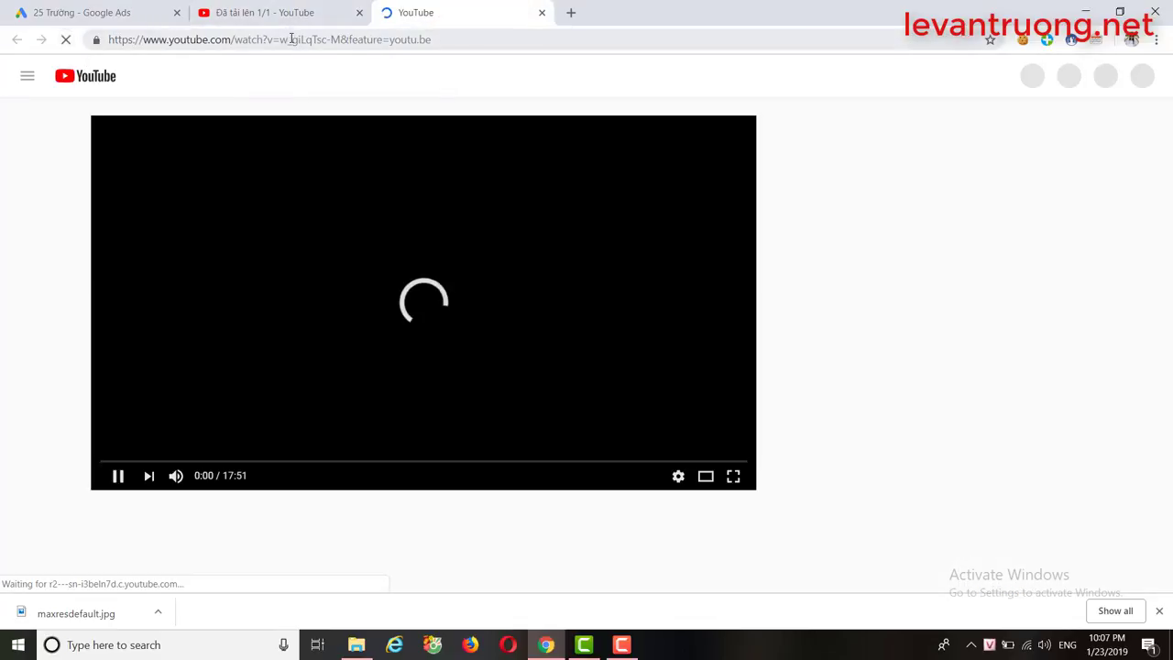
left_click(291, 40)
key("ctrl+c")
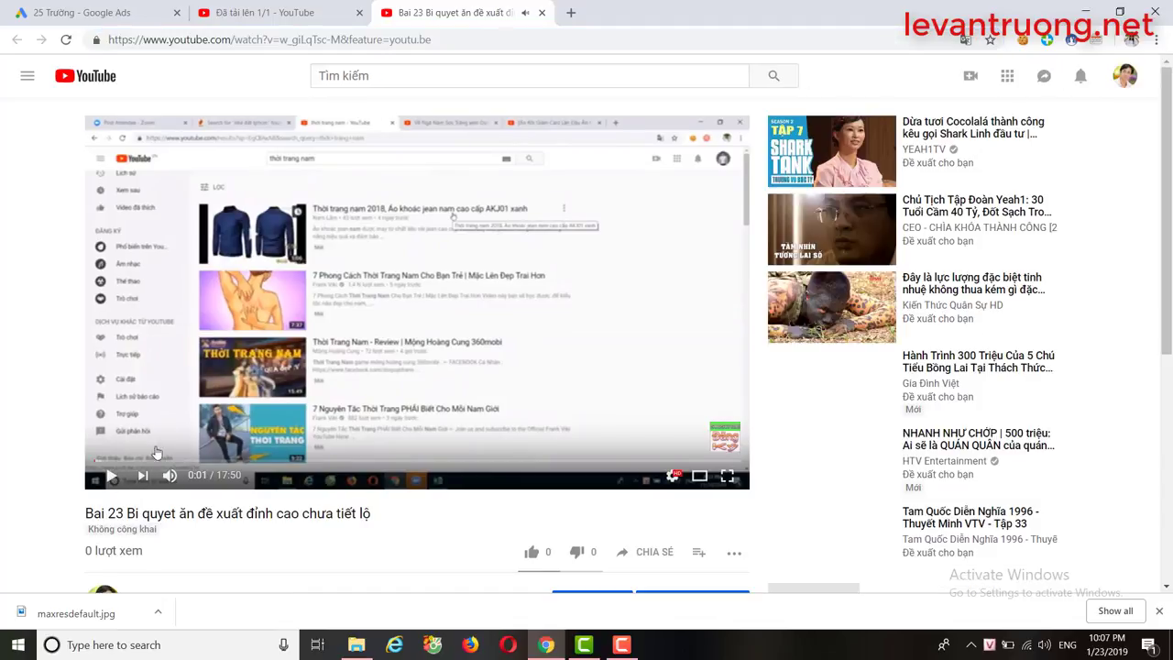
left_click(280, 17)
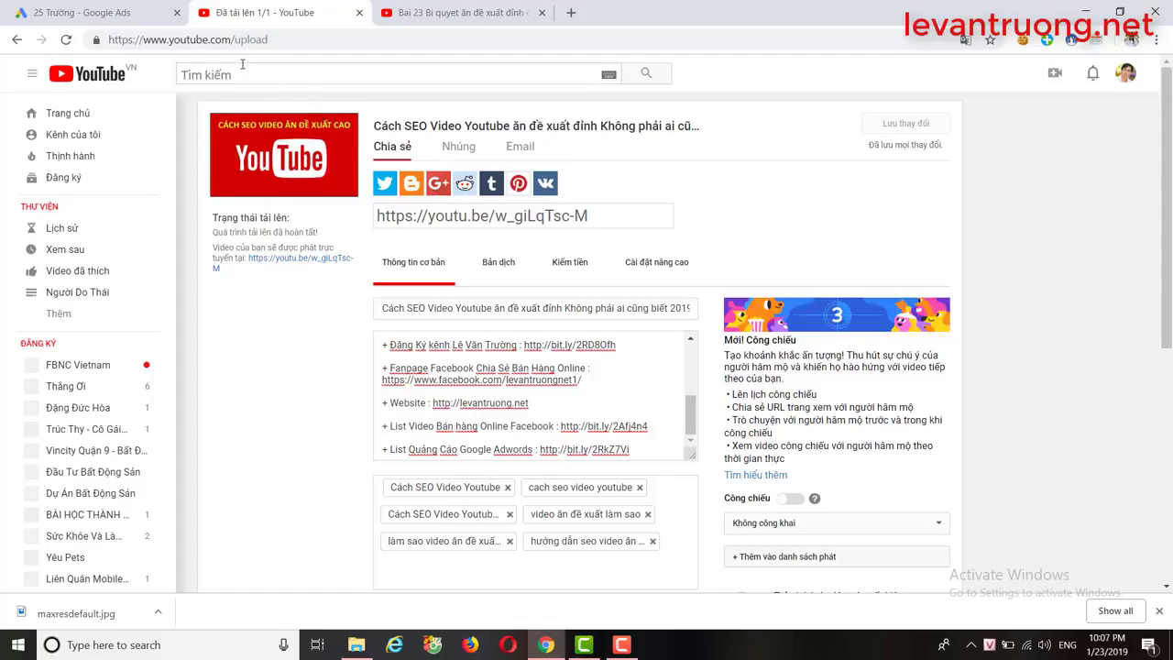
left_click(138, 17)
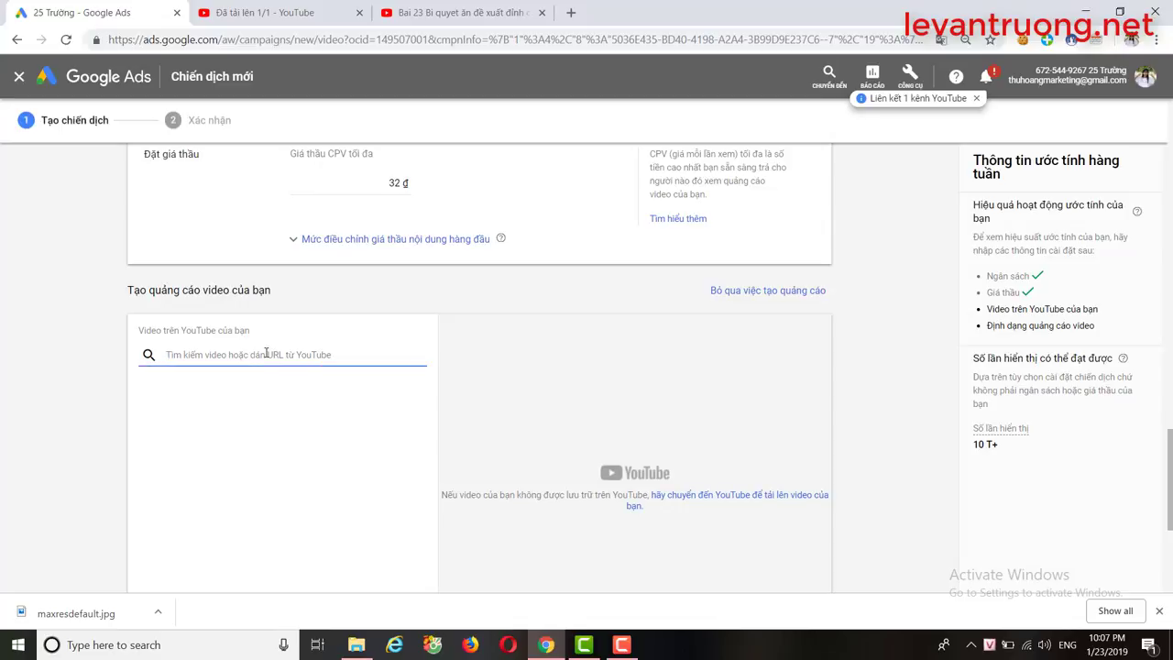
key("ctrl+v")
left_click(266, 383)
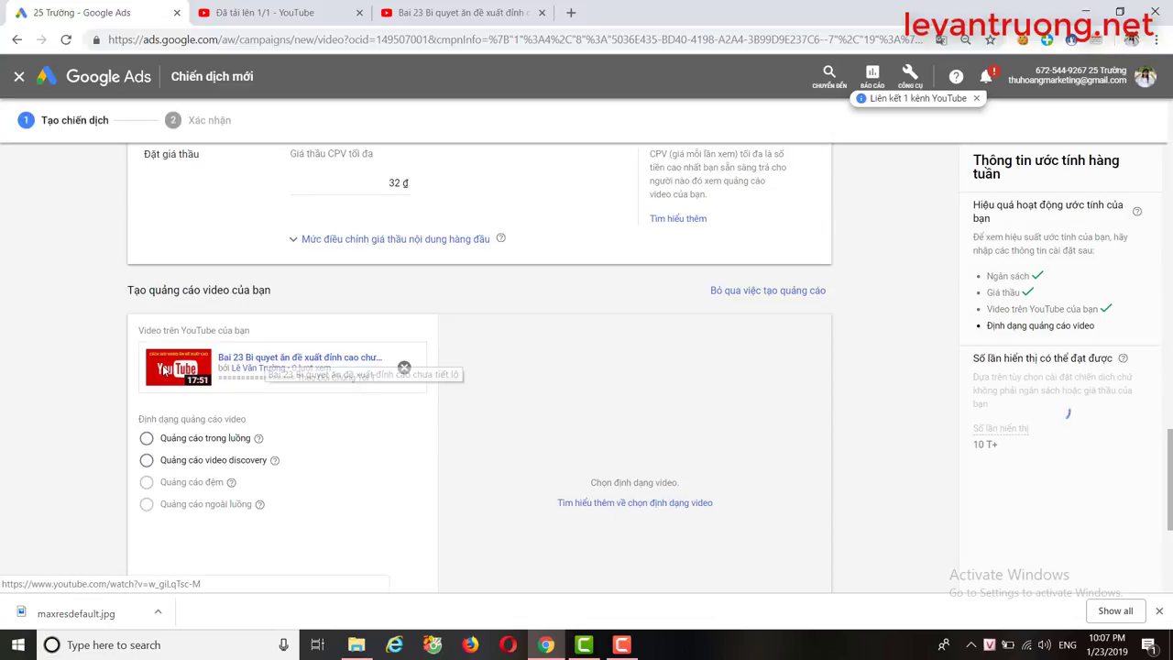
- Compare the in-stream and video discovery ad formats, and choose in-stream (Quảng cáo trong luồng) for the video ad
scroll(359, 417, "down", 1)
scroll(363, 412, "down", 1)
scroll(357, 400, "up", 1)
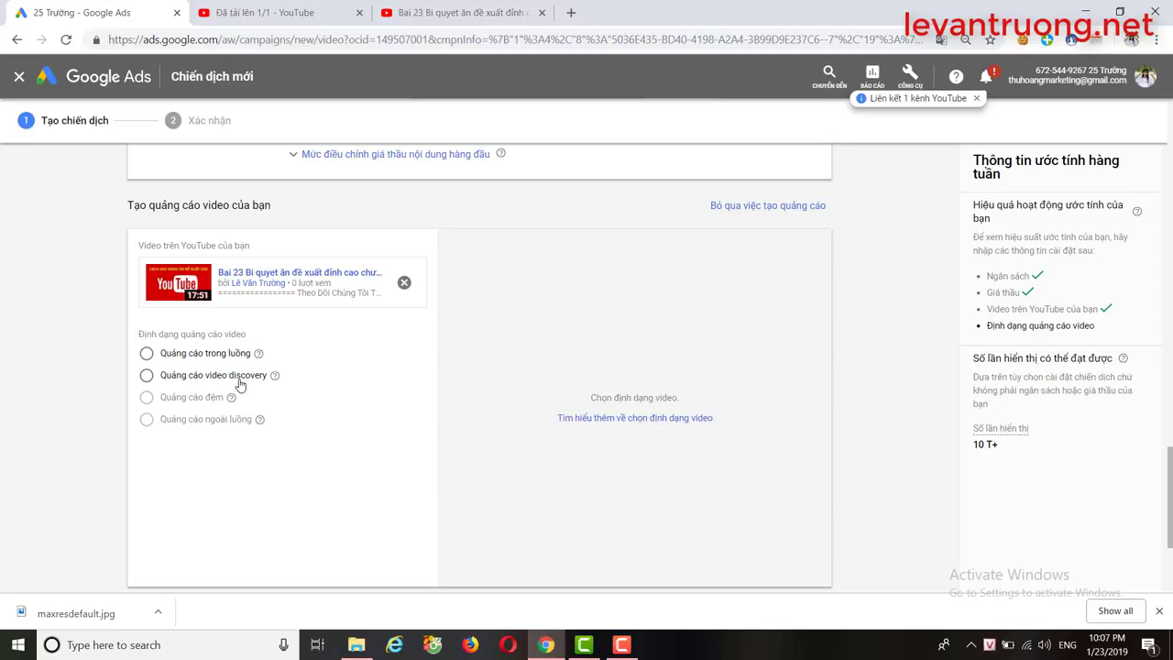
left_click(146, 355)
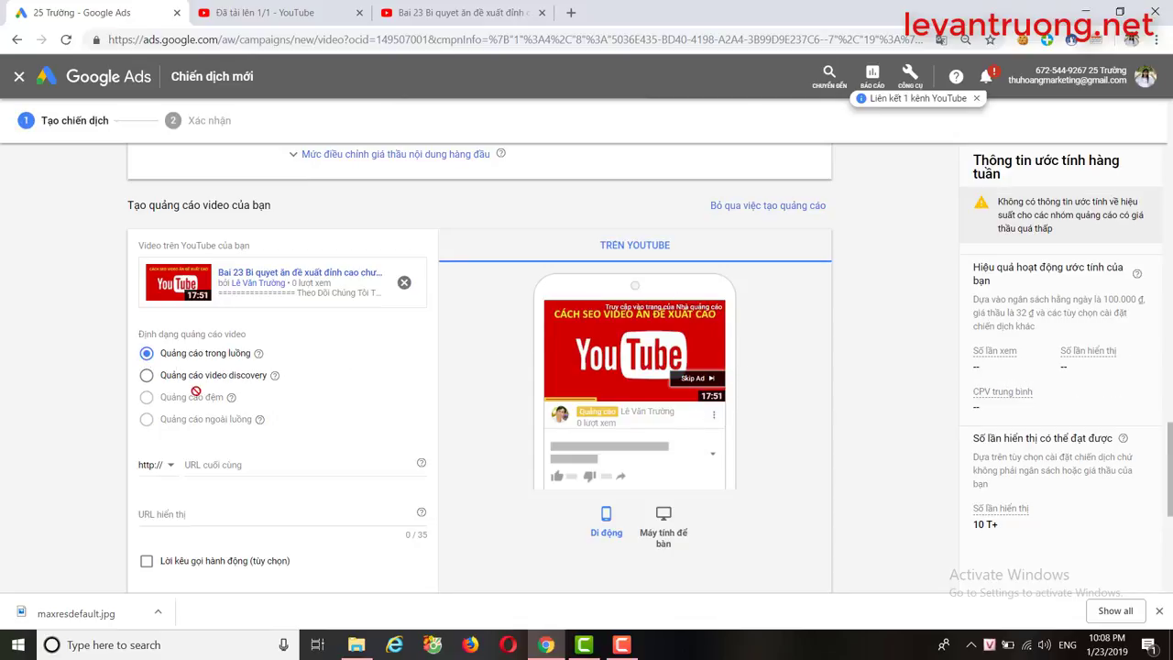
left_click(146, 375)
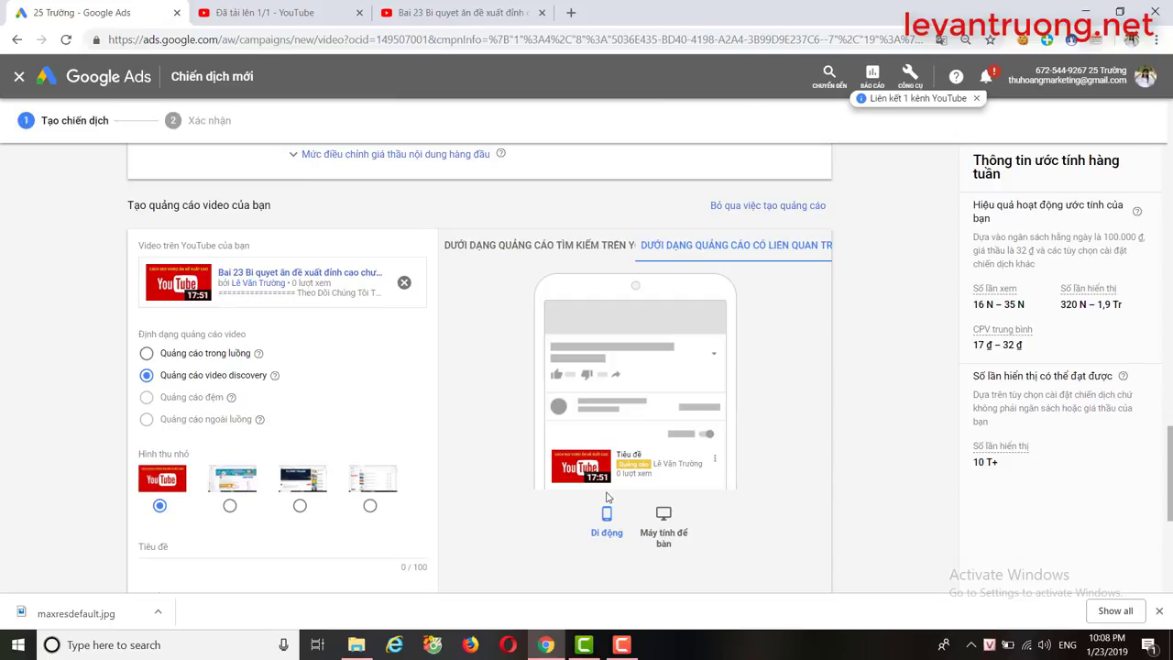
left_click(148, 355)
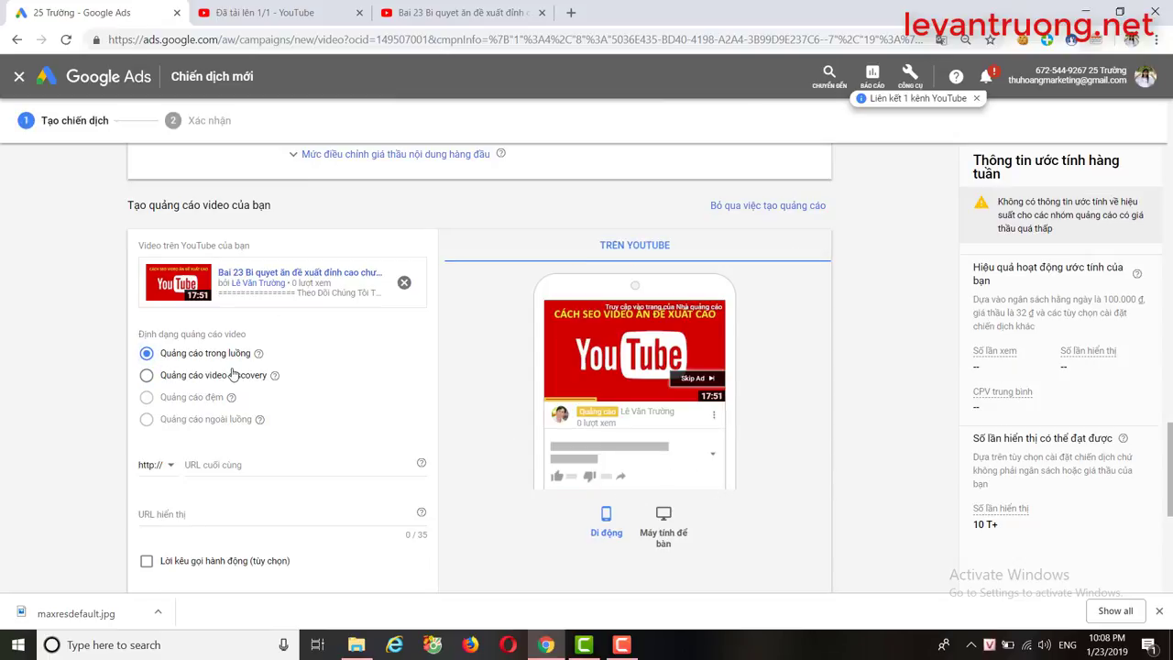
- Open the Bitly link shortener at bit.ly in a new browser tab
scroll(233, 374, "down", 1)
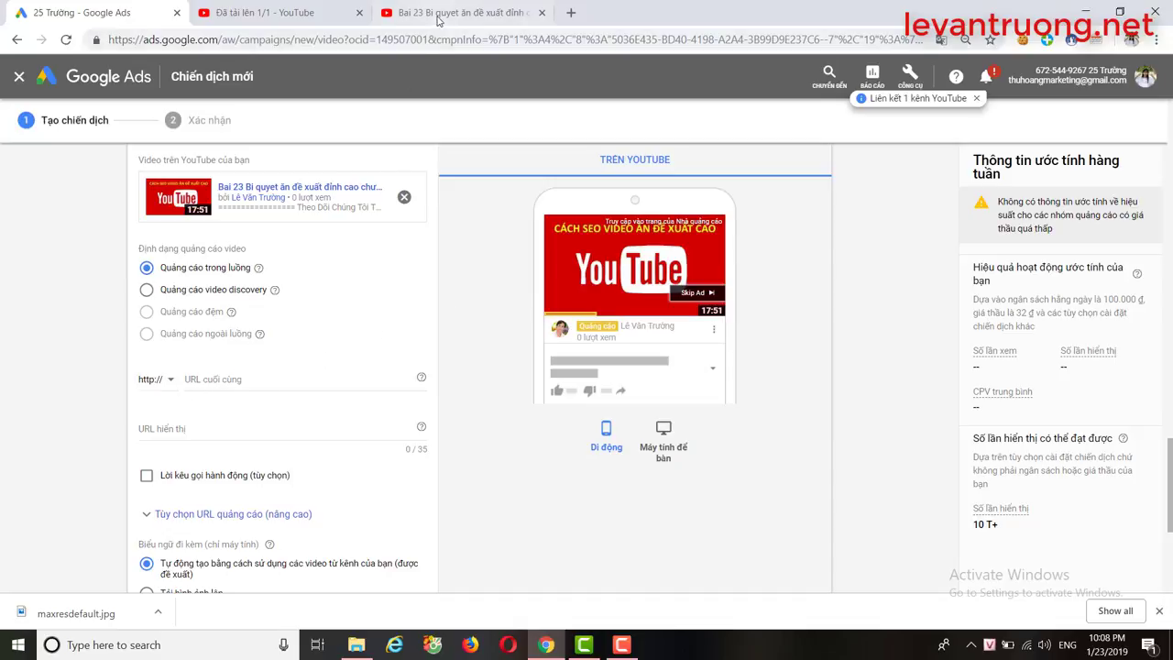
left_click(570, 13)
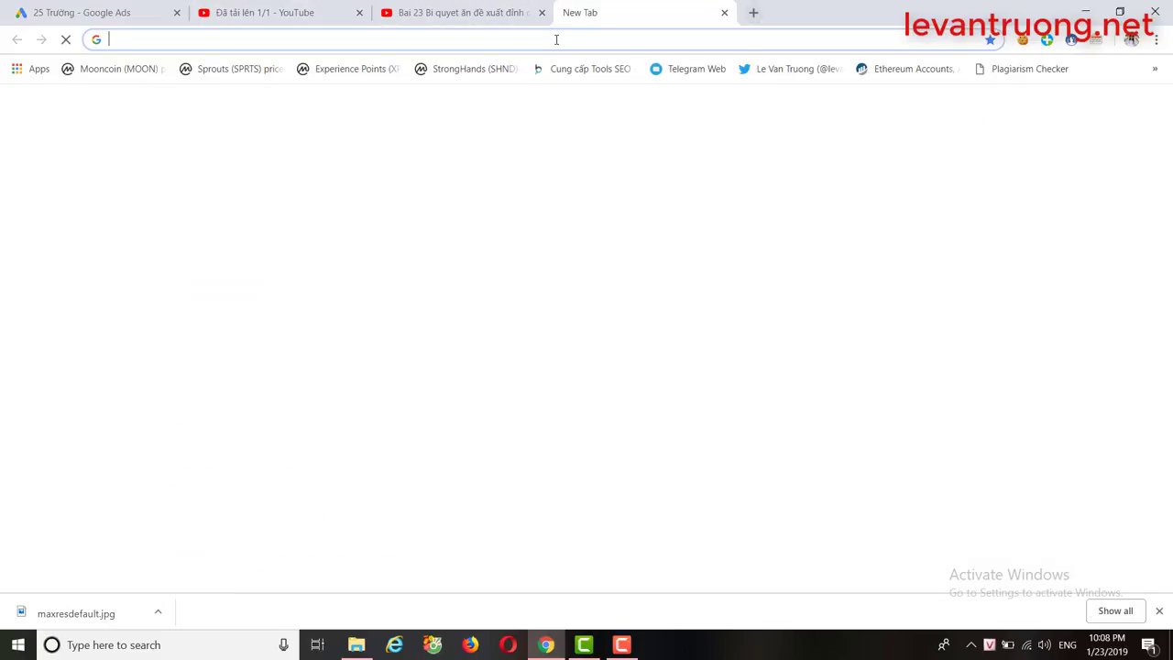
type("bit")
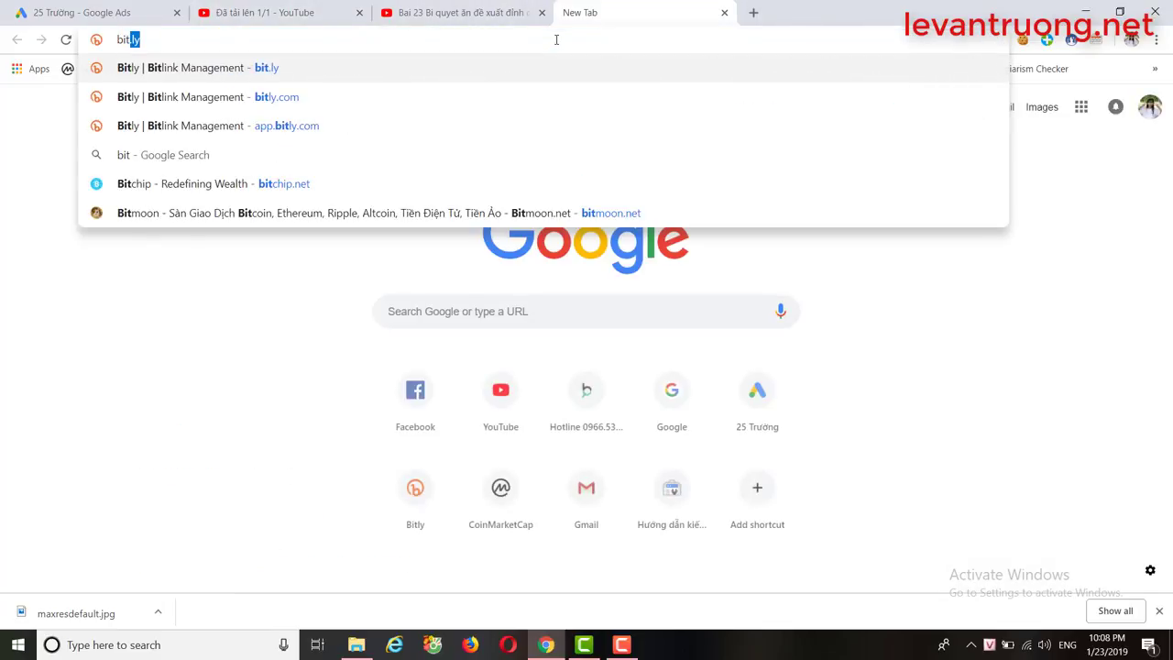
type(".")
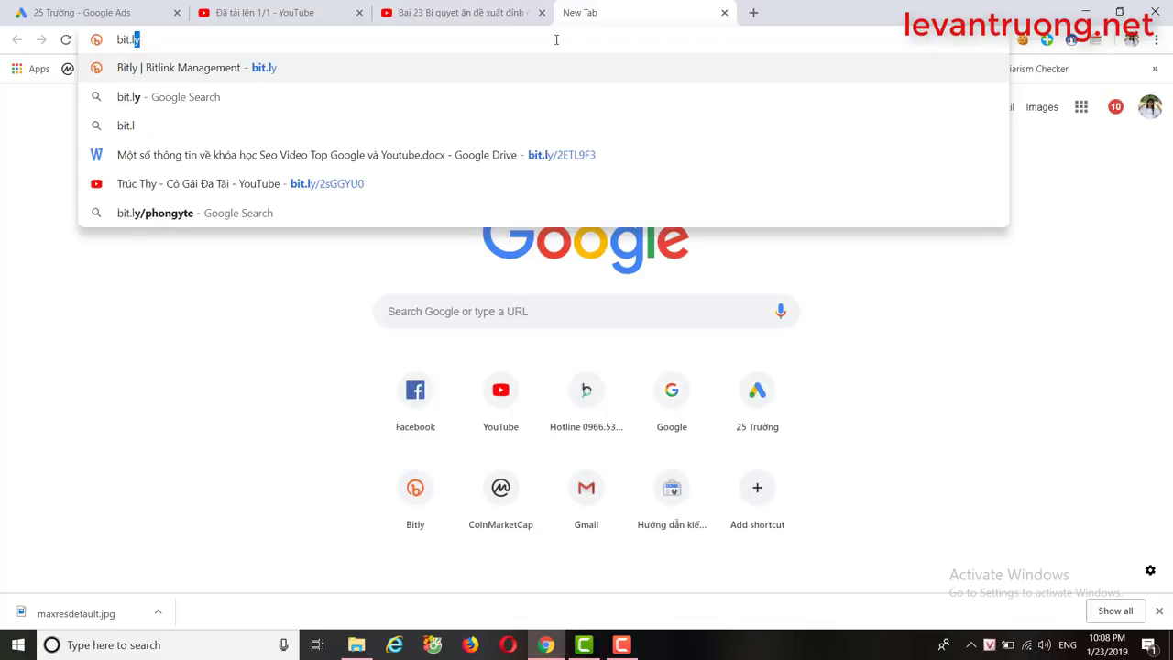
type("l")
key("Return")
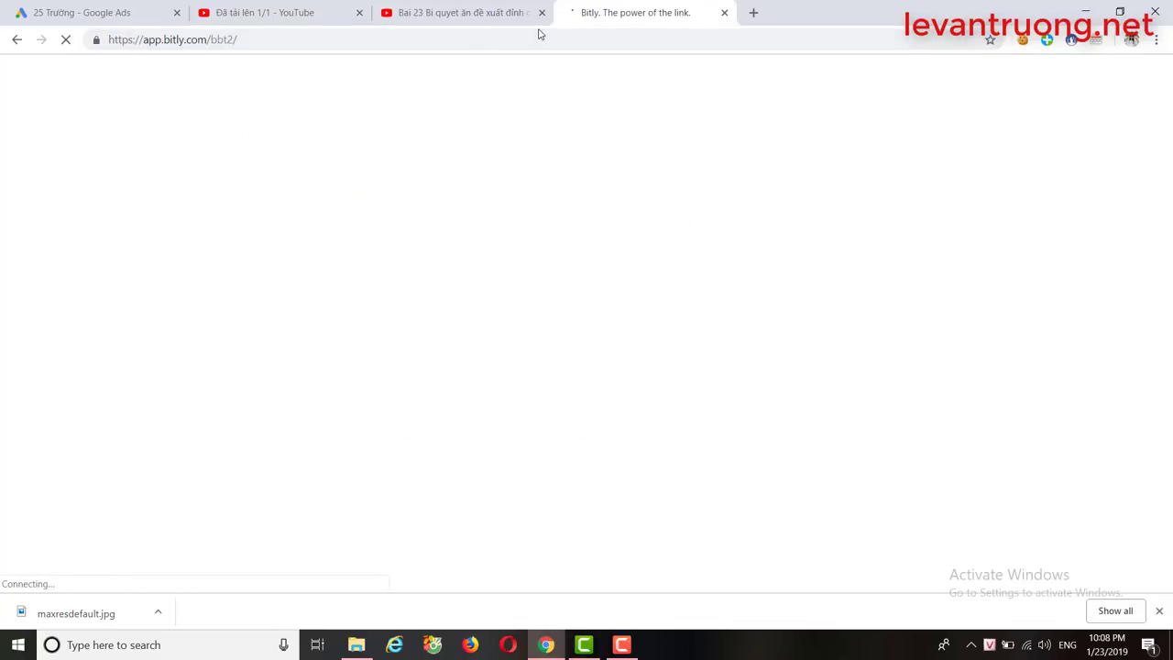
- Return to the Bai 23 video on YouTube and open the signed-in account's own channel page from there
left_click(469, 13)
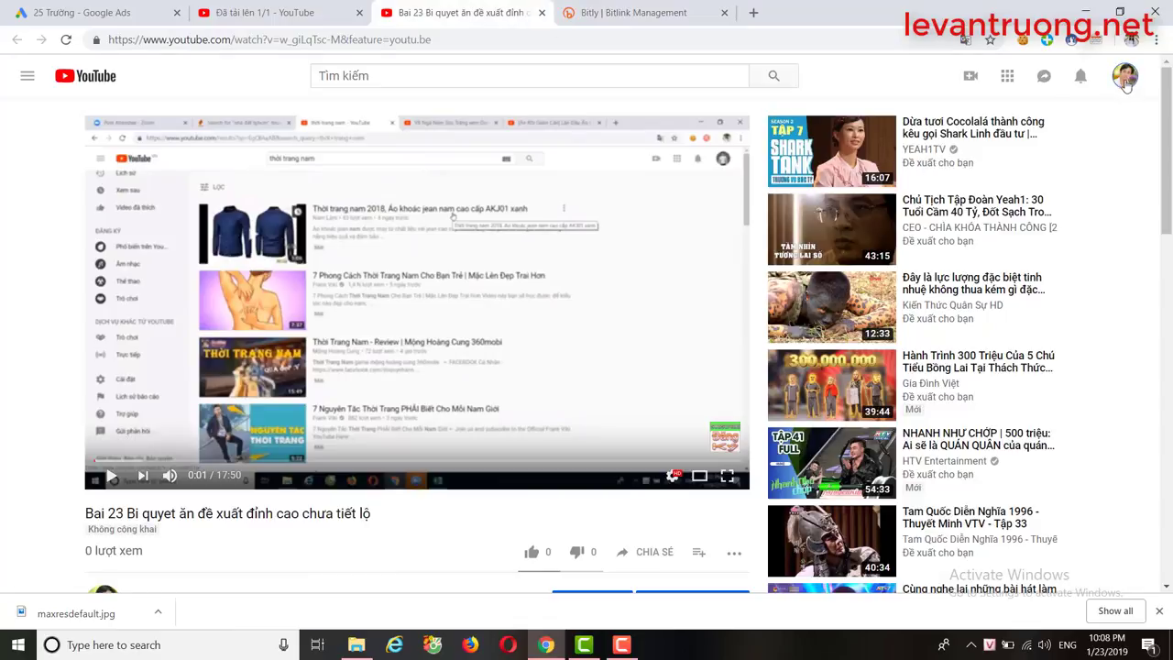
left_click(1126, 81)
left_click(1017, 165)
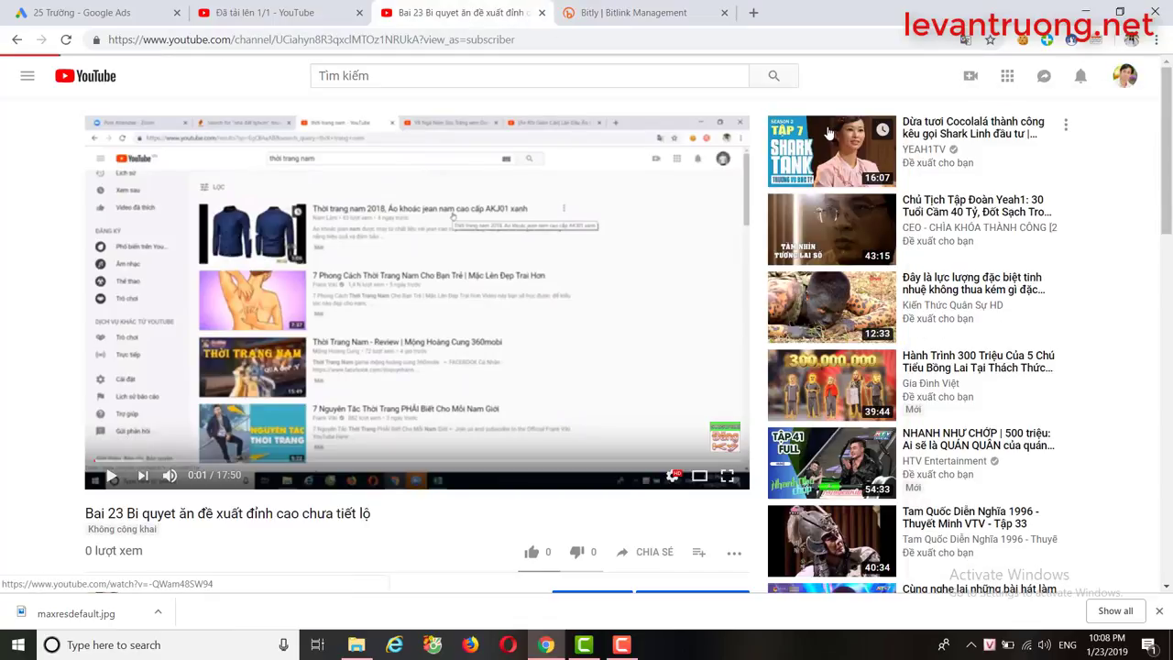